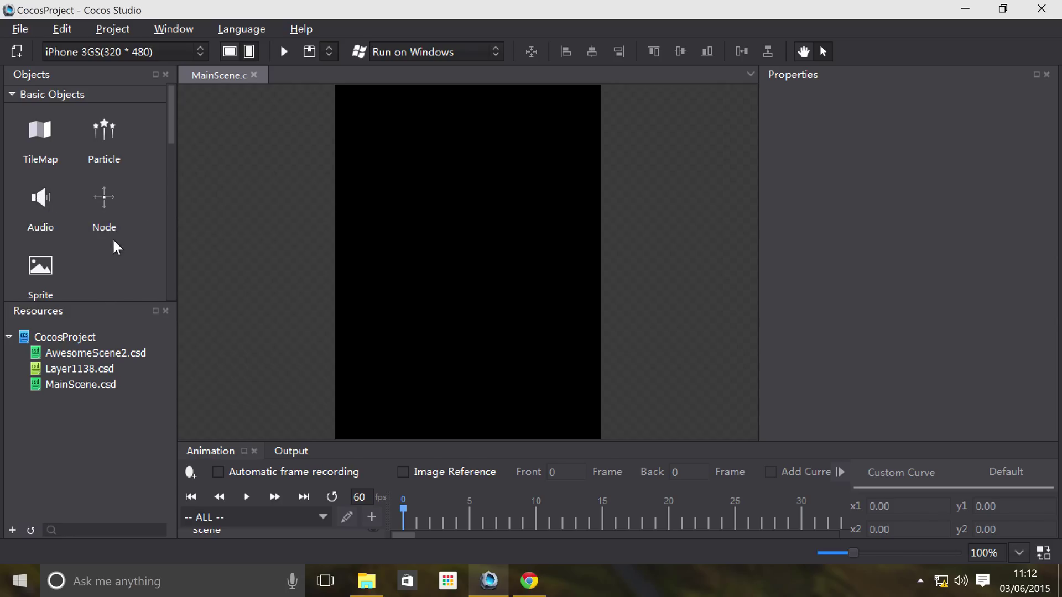
Bring up the Resources panel's context menu for adding new project items
scroll(114, 237, "down", 2)
scroll(113, 236, "up", 1)
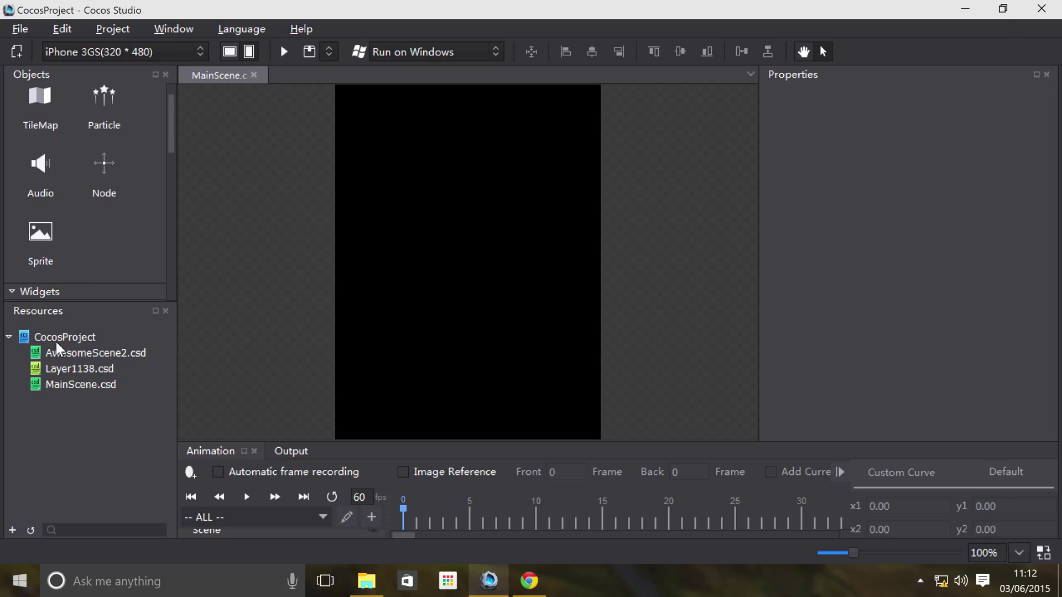
right_click(91, 436)
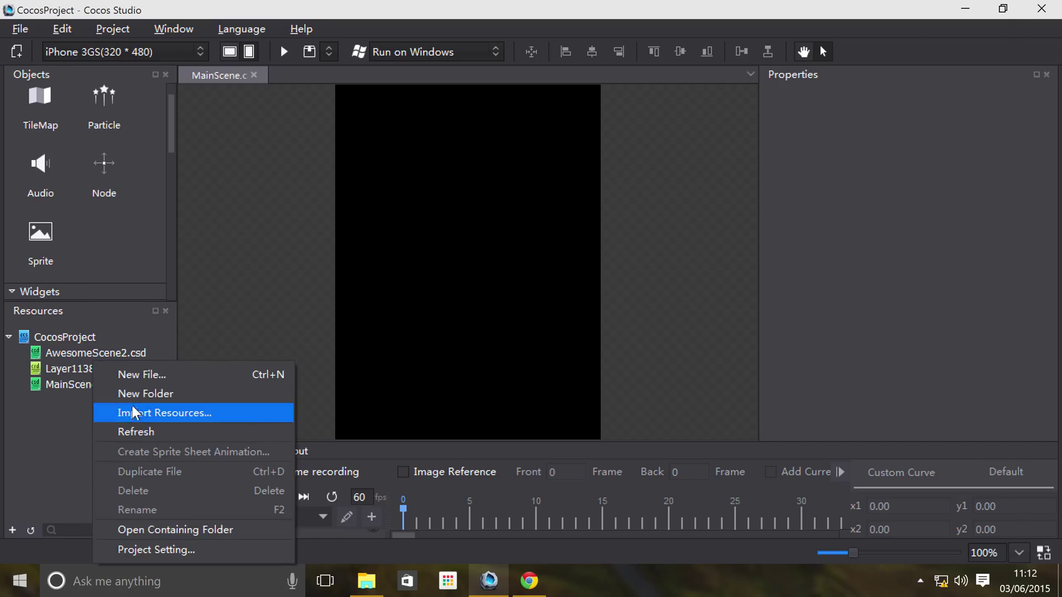
Create a new Node-type file, Node.csd, through the New File dialog
left_click(165, 381)
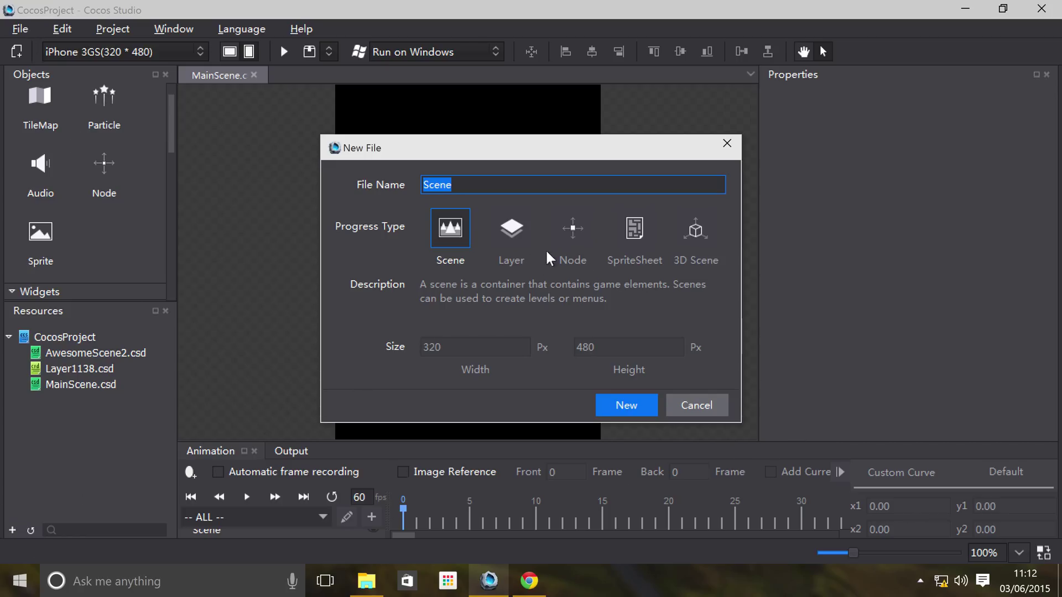
left_click(569, 240)
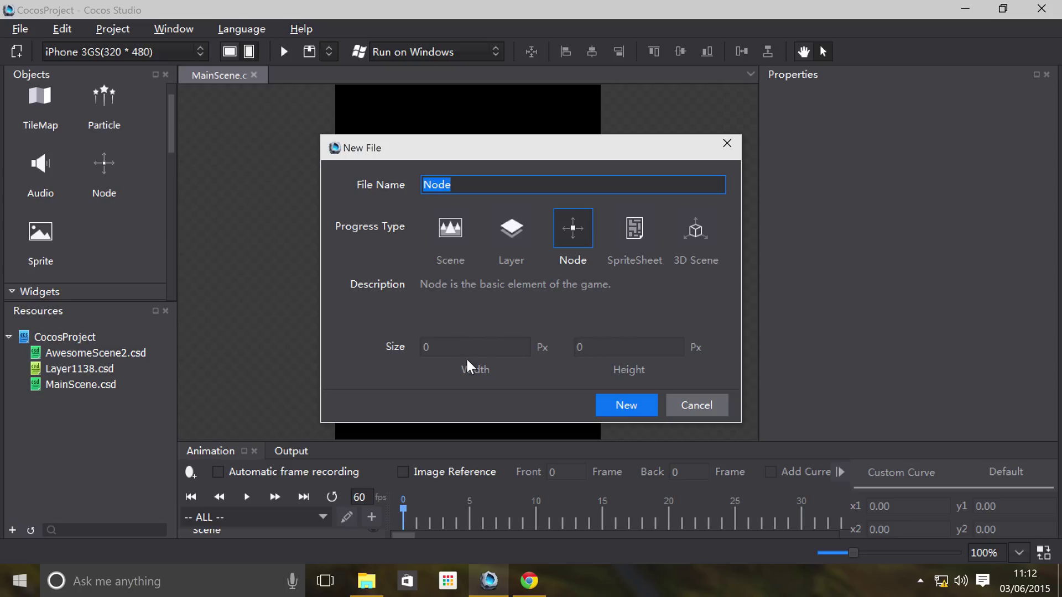
left_click(608, 404)
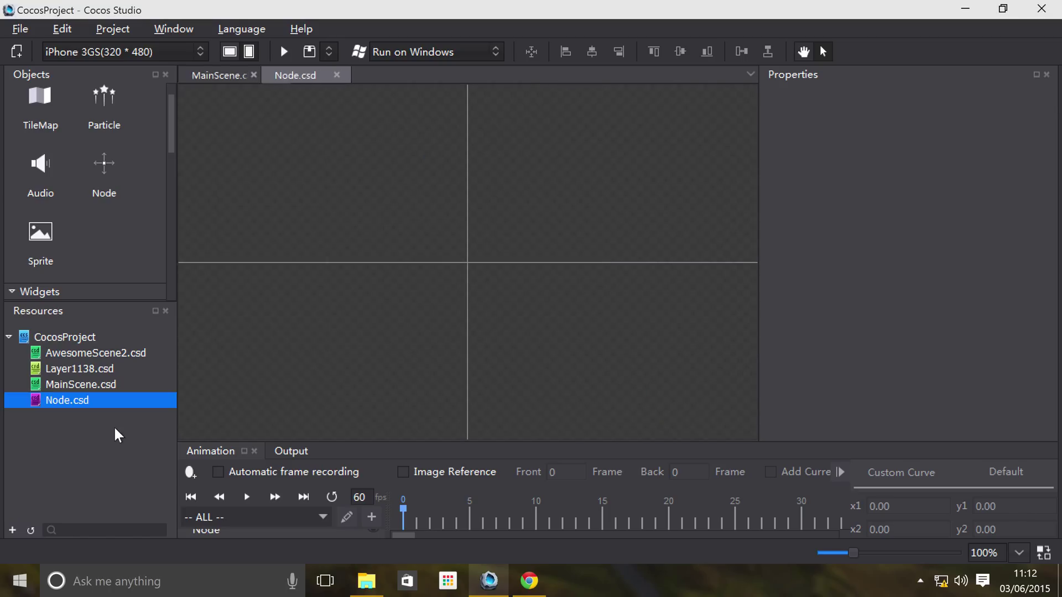
Add a new folder named Assets to the project's Resources
right_click(111, 427)
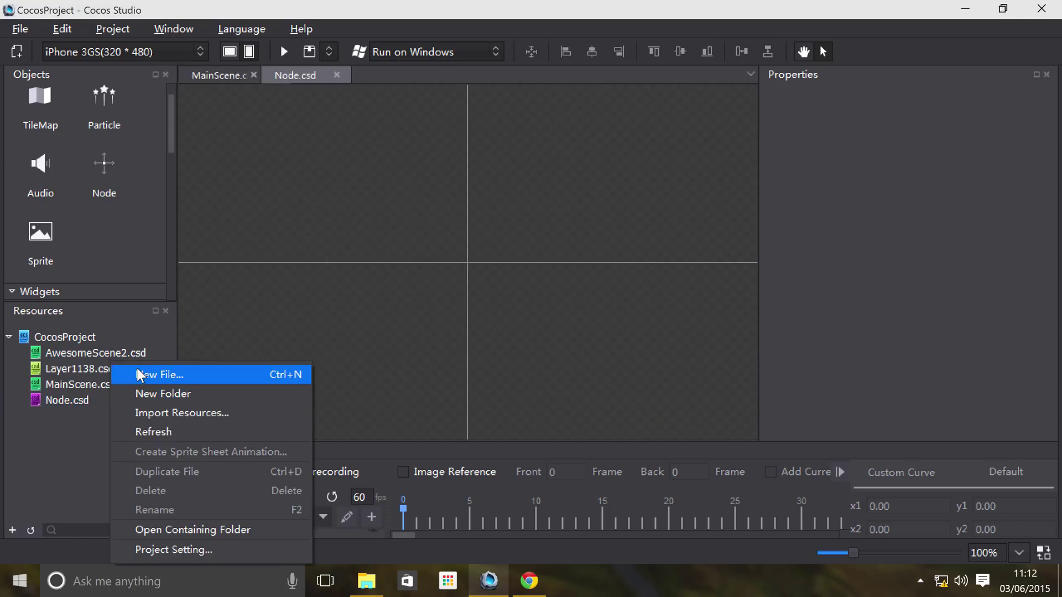
left_click(25, 337)
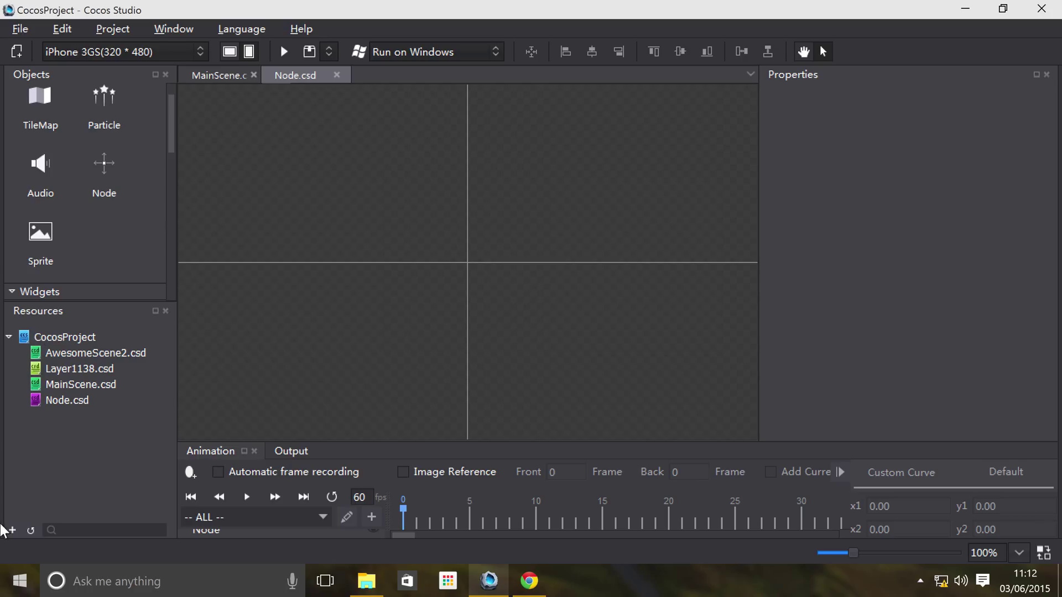
right_click(44, 498)
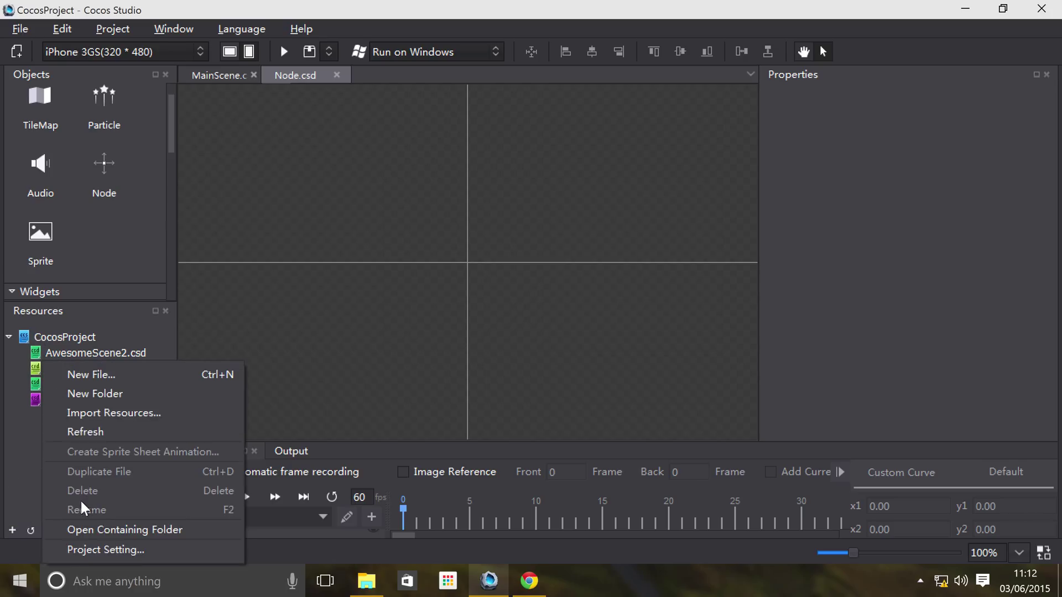
left_click(124, 394)
type("Assets")
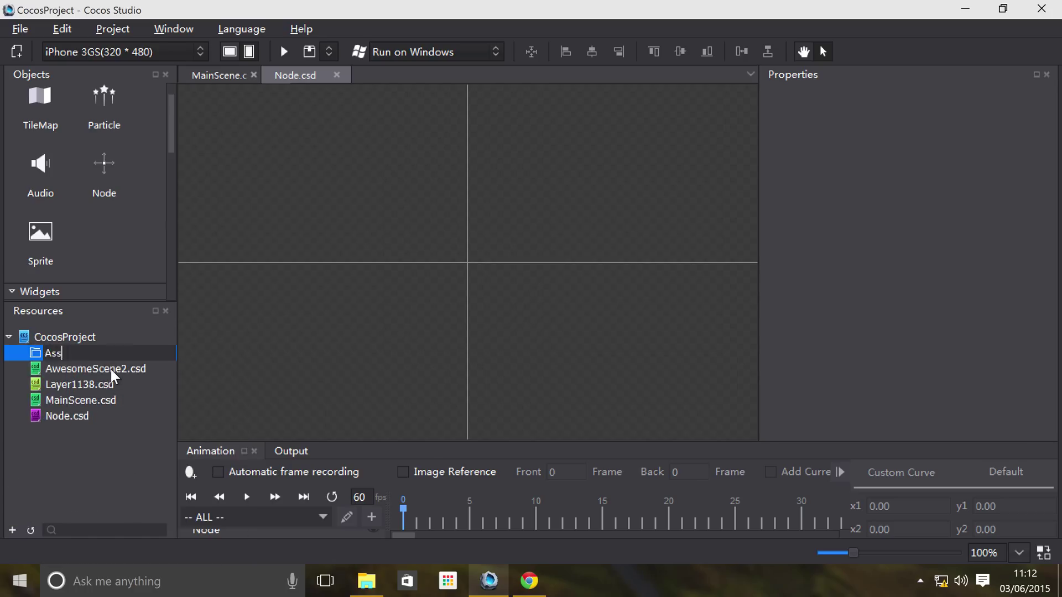
key("Return")
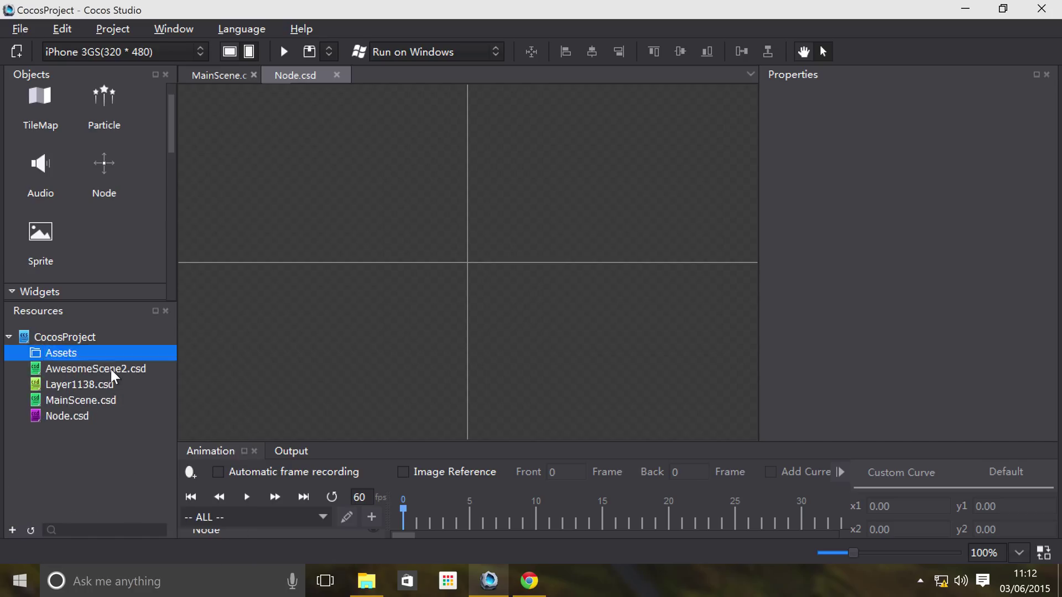
right_click(42, 351)
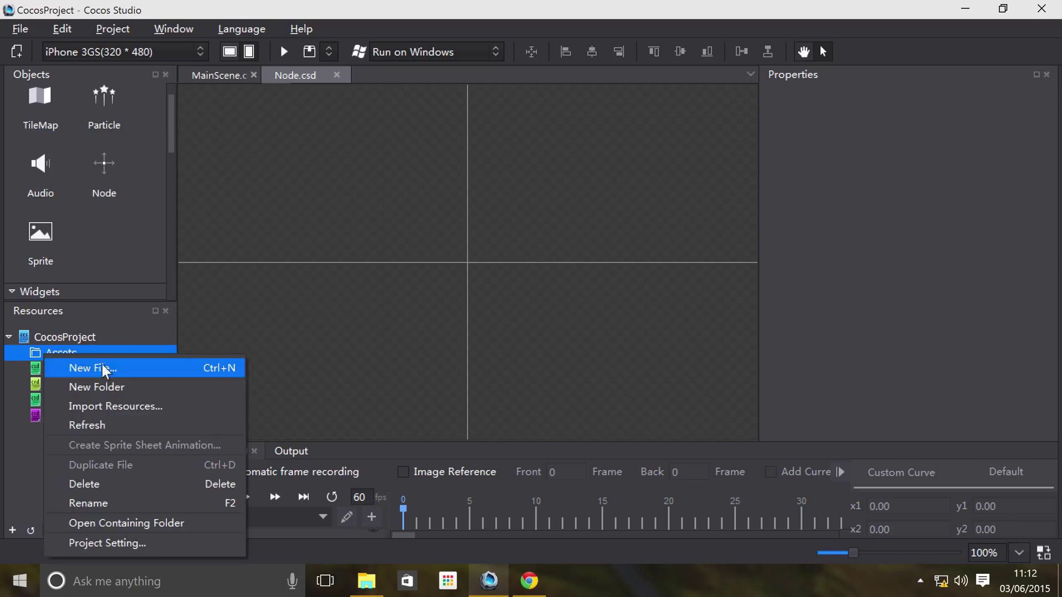
Start importing into Assets from the Desktop, selecting Orbs.png up through Eggs_Green.png
left_click(105, 406)
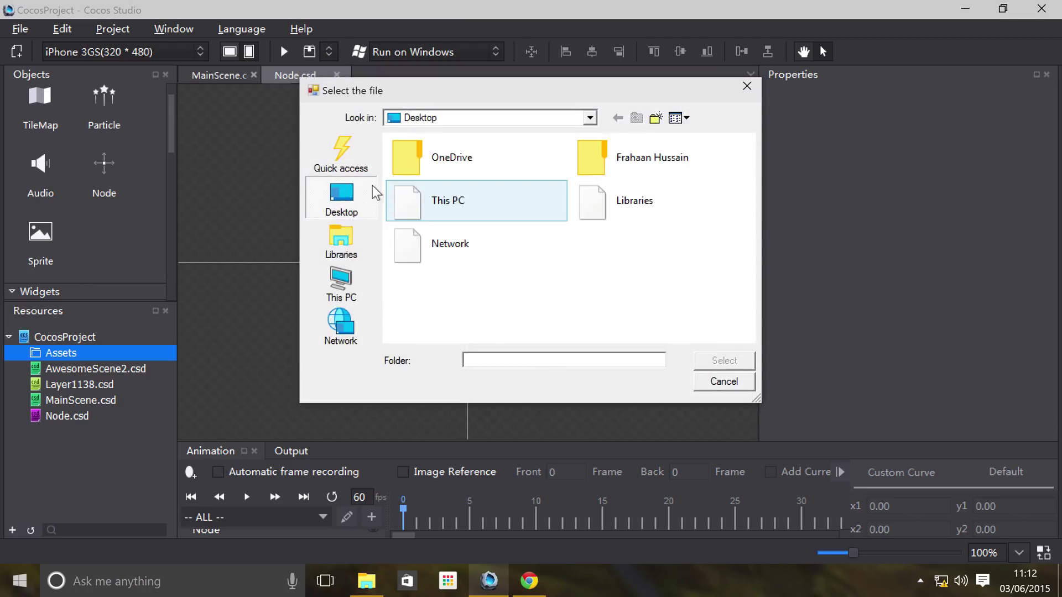
left_click(358, 191)
scroll(505, 225, "down", 5)
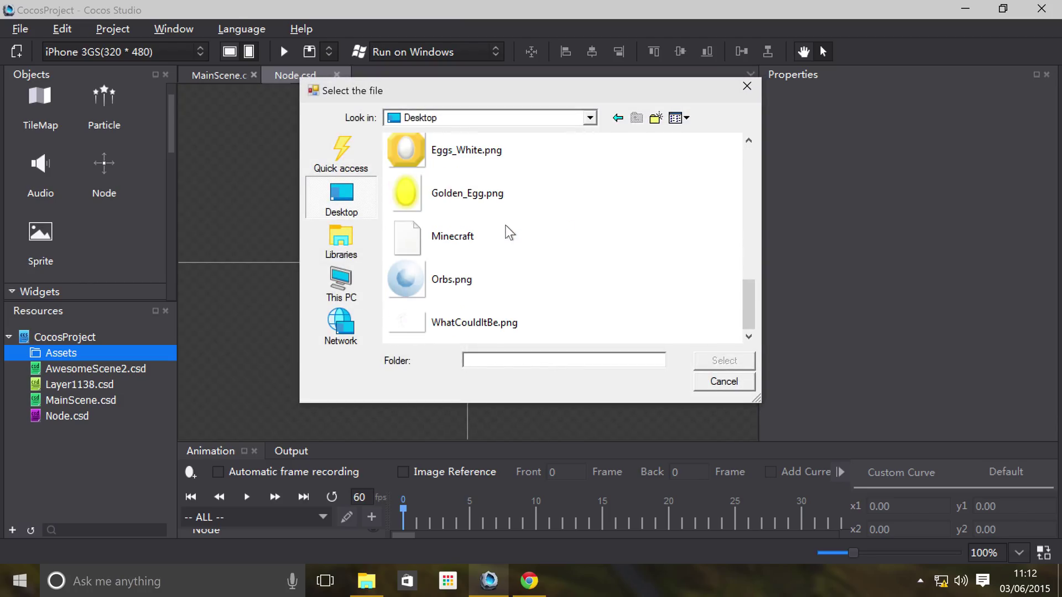
left_click(447, 295)
scroll(455, 294, "up", 3)
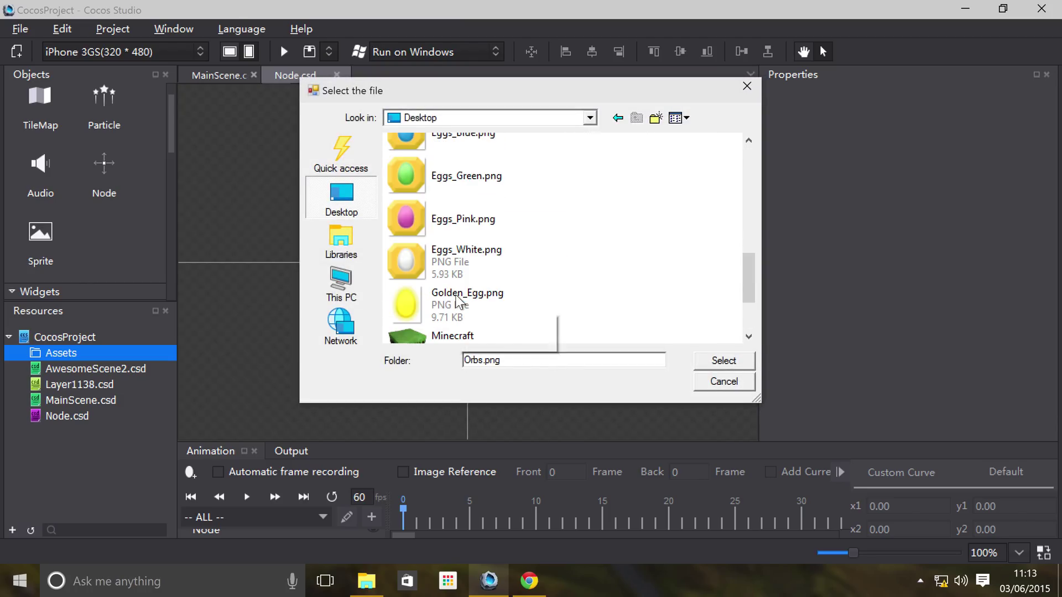
left_click(448, 299, "shift")
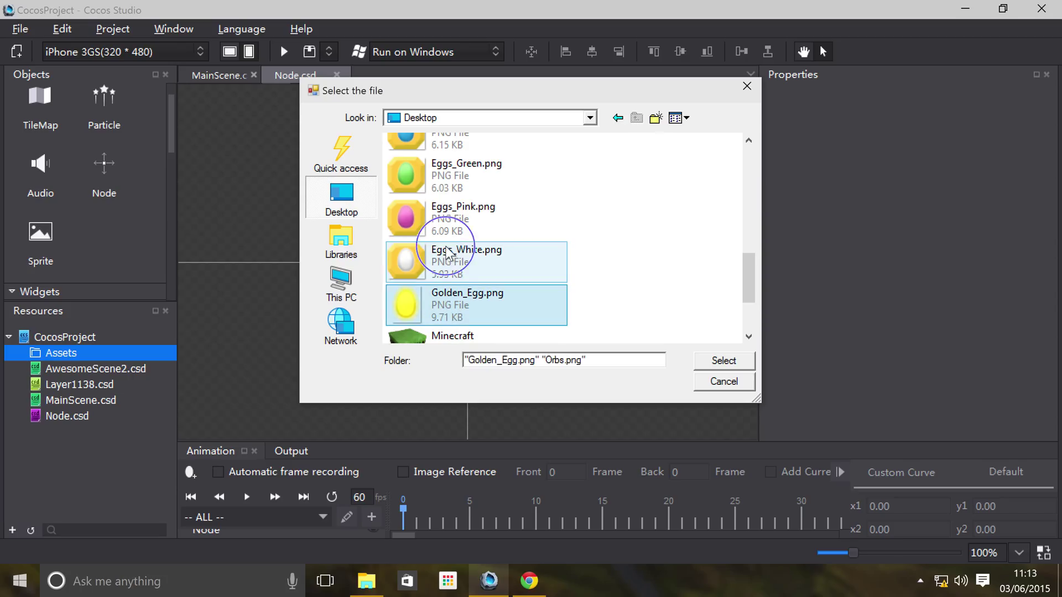
left_click(463, 252, "shift")
left_click(458, 187, "shift")
Add Eggs_Blue.png to the selection and import all six PNGs into Assets
scroll(476, 222, "up", 5)
scroll(482, 235, "down", 3)
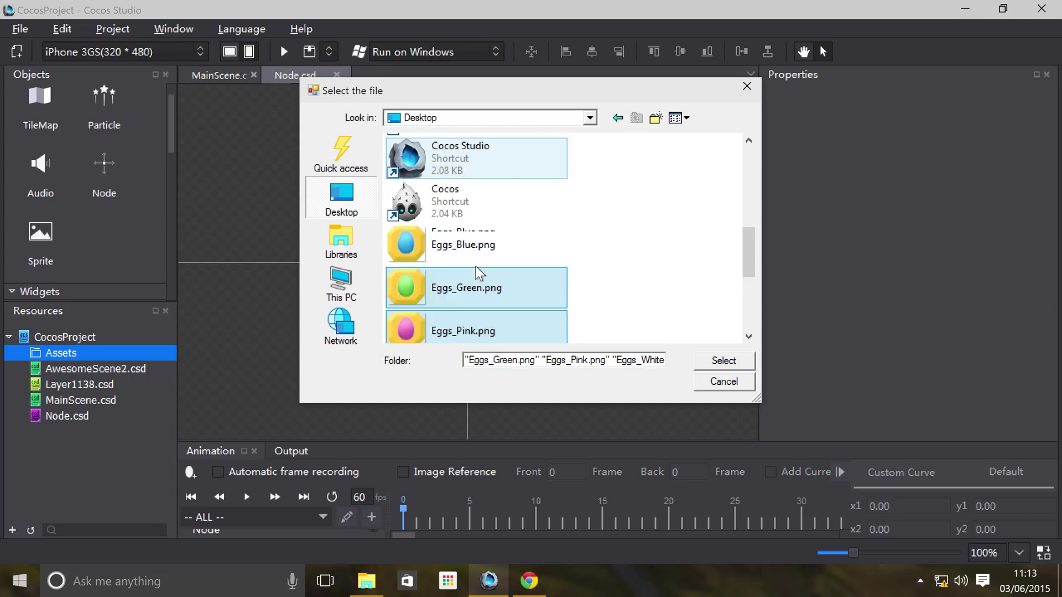
left_click(463, 256, "shift")
scroll(463, 257, "up", 4)
scroll(463, 256, "up", 1)
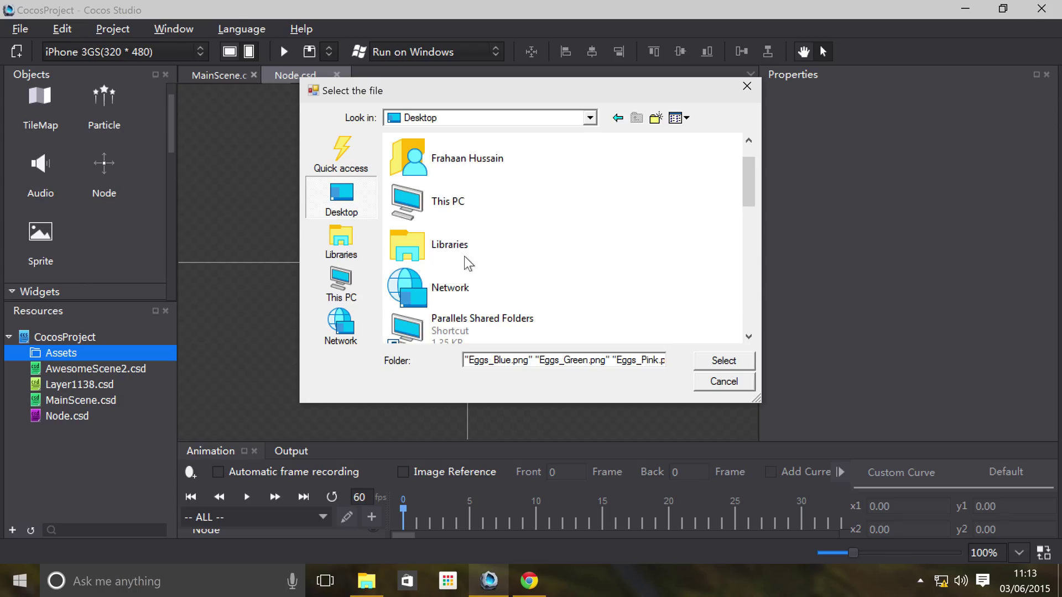
scroll(464, 257, "down", 5)
scroll(463, 257, "down", 3)
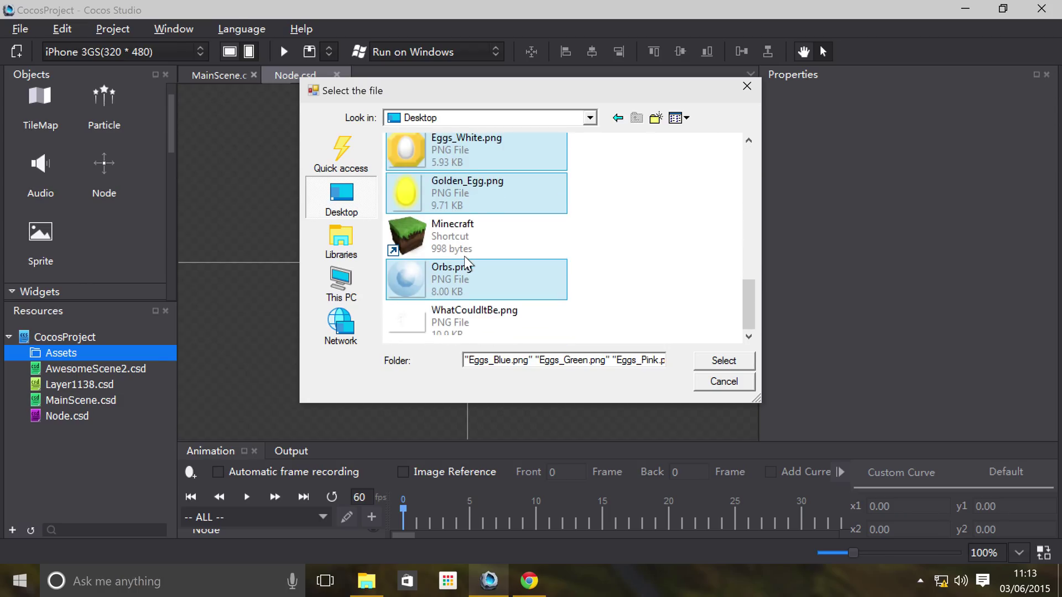
scroll(463, 257, "up", 6)
scroll(464, 257, "down", 5)
scroll(463, 256, "down", 1)
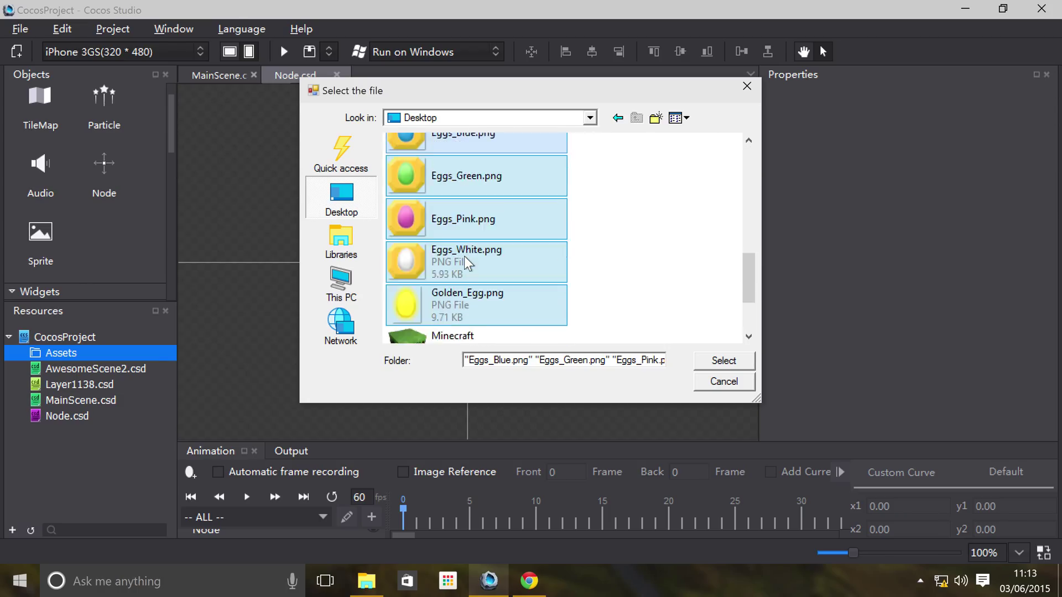
scroll(463, 257, "up", 6)
scroll(463, 257, "down", 7)
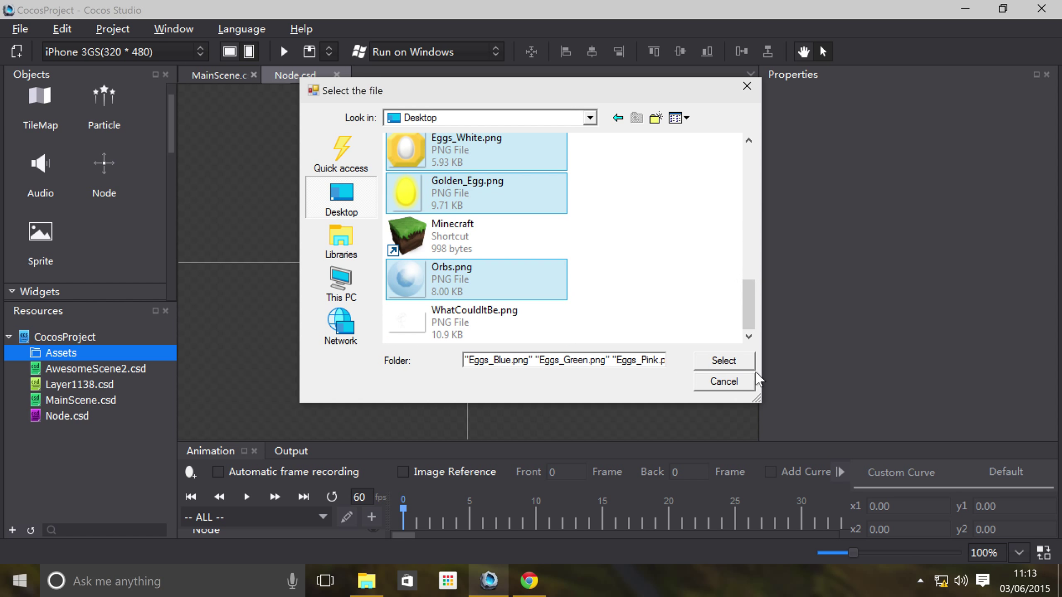
left_click(722, 361)
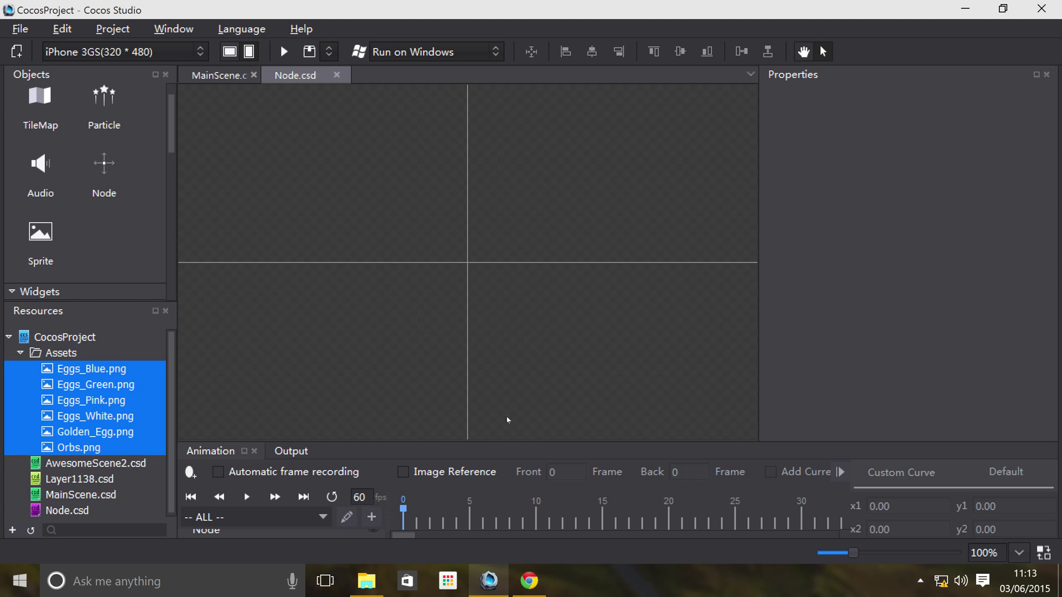
Collapse the Assets folder and return to editing Node.csd
left_click(19, 352)
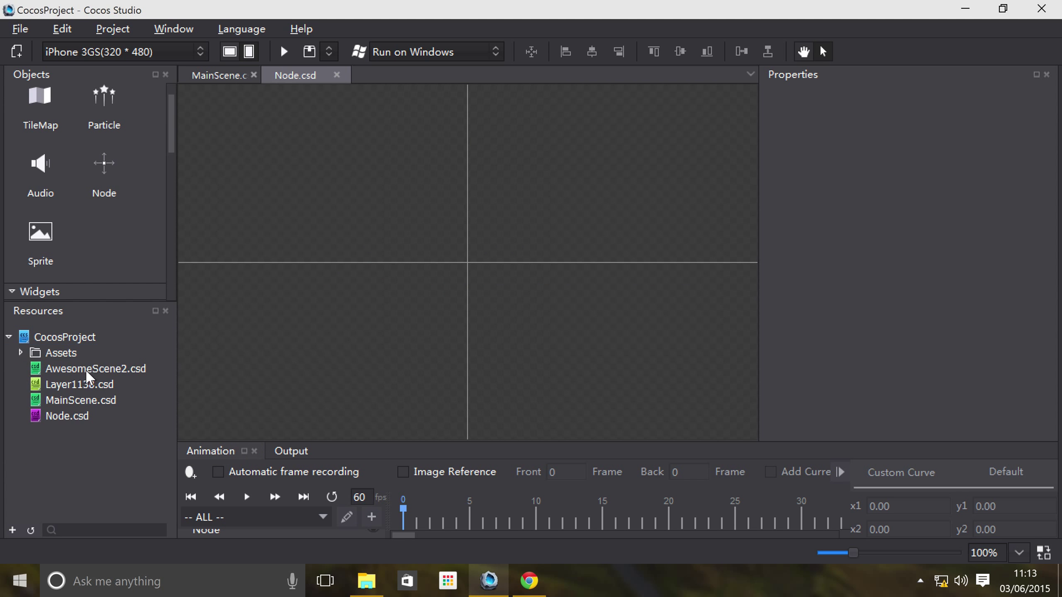
double_click(68, 406)
double_click(64, 416)
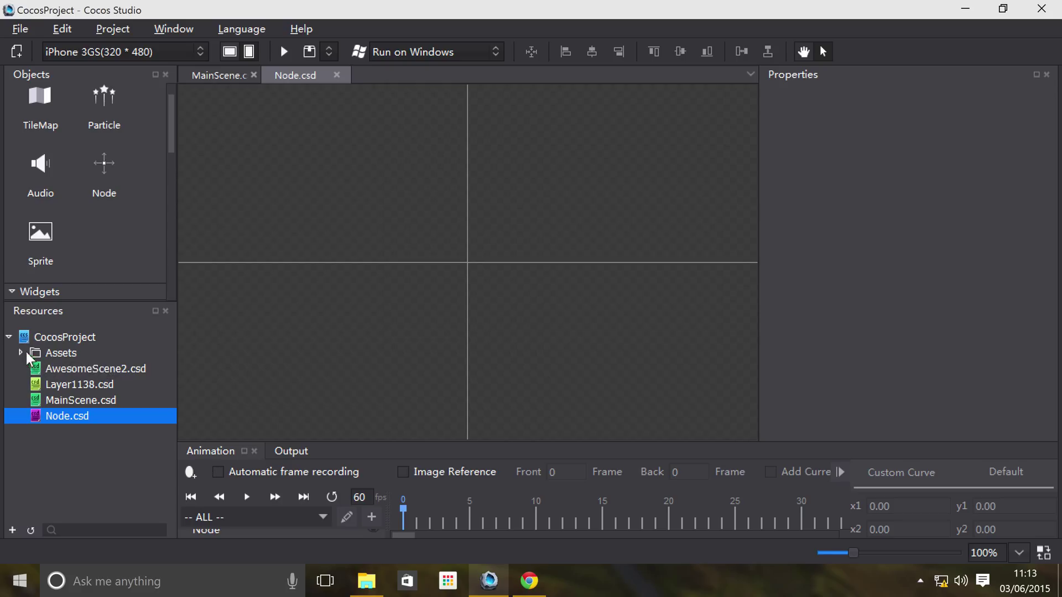
Drop sprites and a TileMap onto the Node.csd canvas, then undo them to leave it empty
left_click_drag(44, 251, 435, 217)
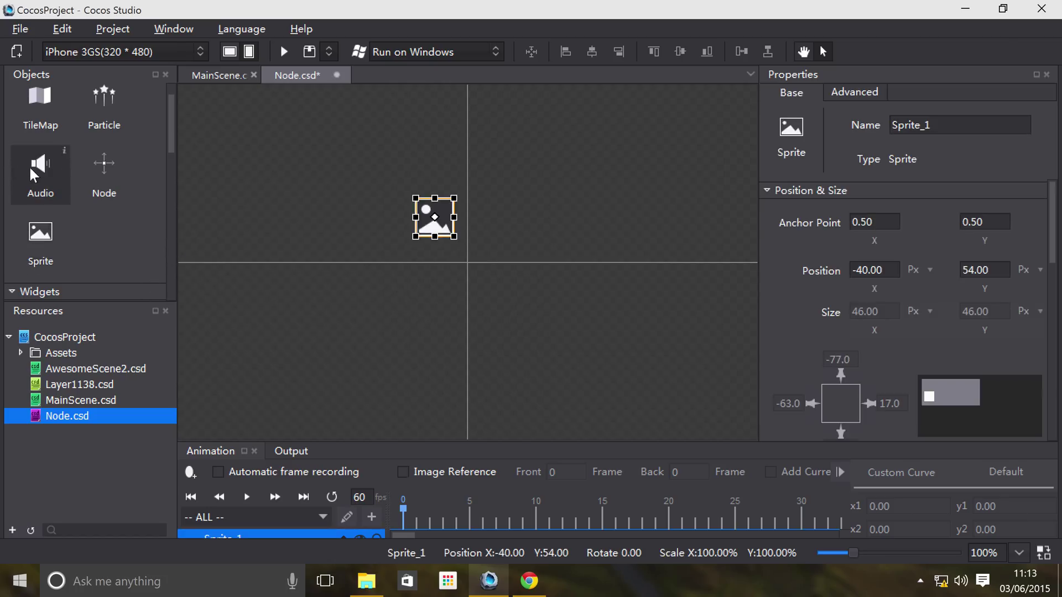
left_click_drag(40, 166, 373, 295)
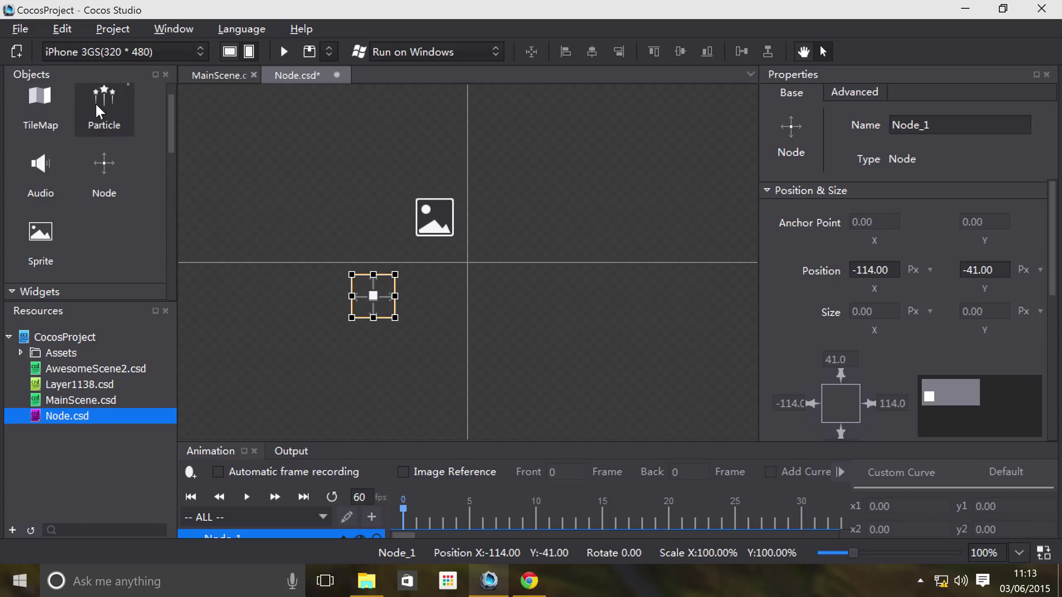
left_click_drag(56, 95, 520, 305)
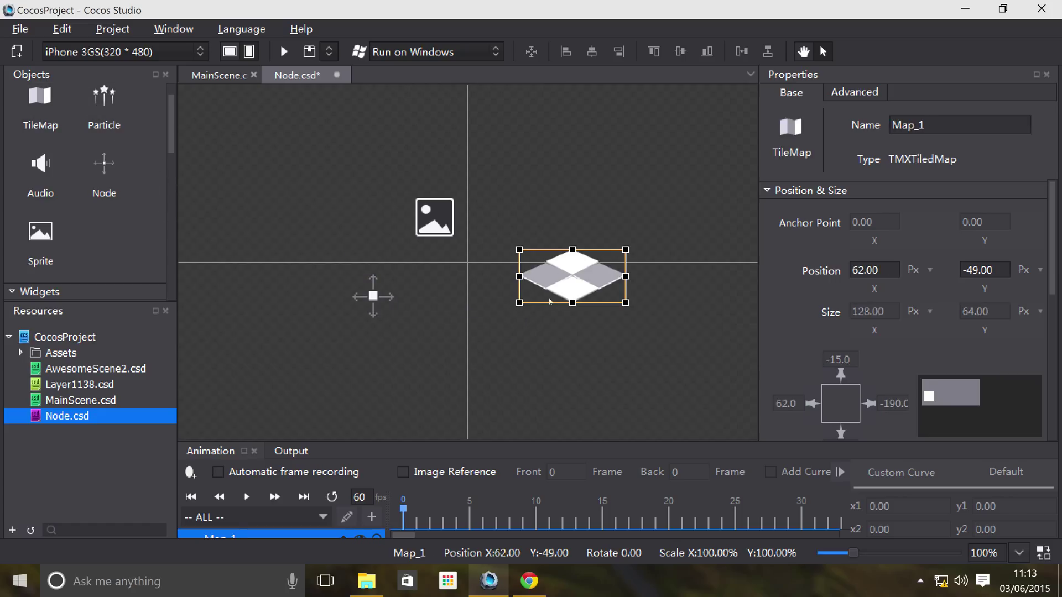
key("ctrl+z")
key("ctrl+z")
key("ctrl+z")
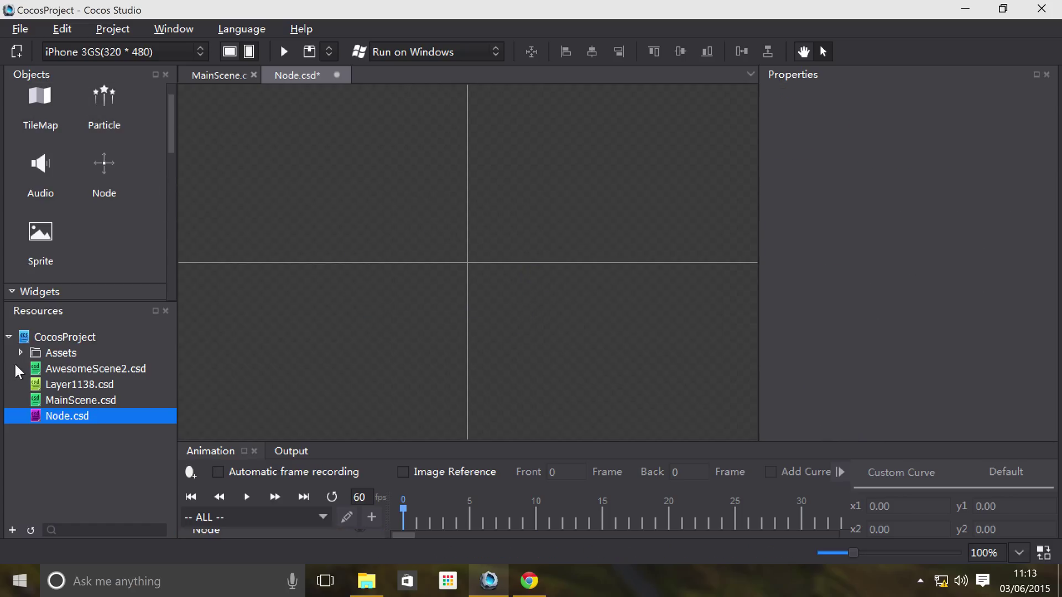
left_click(20, 353)
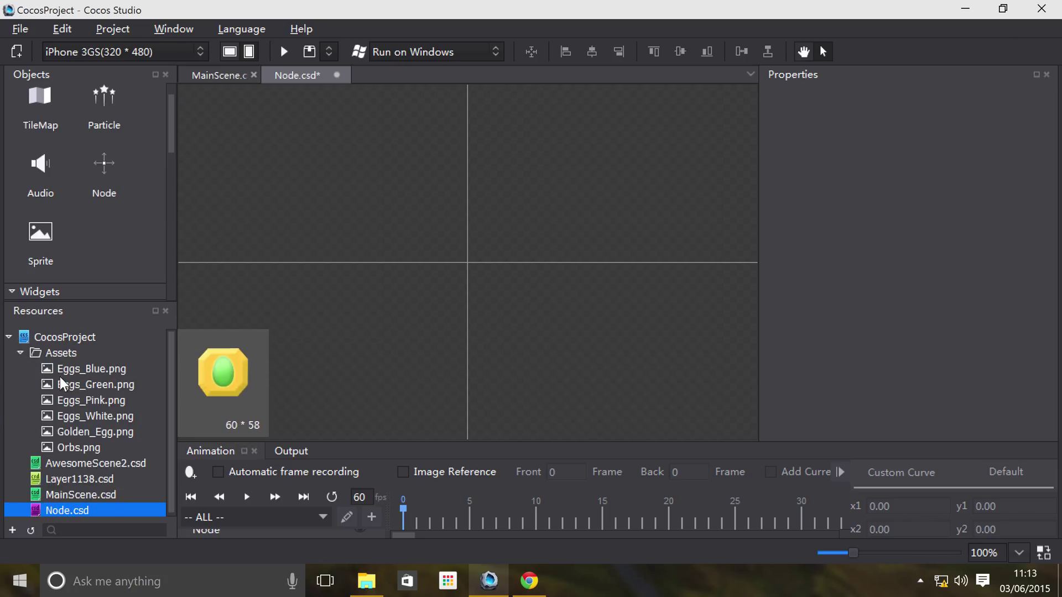
Place the blue, green, pink and white egg images onto the Node.csd canvas
left_click_drag(60, 374, 313, 260)
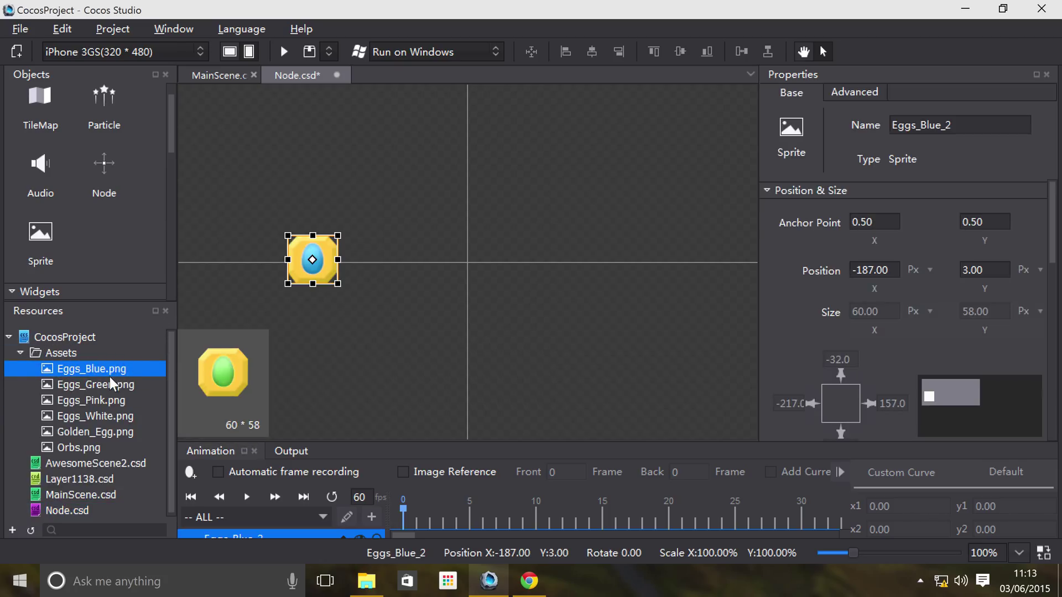
left_click_drag(111, 378, 437, 232)
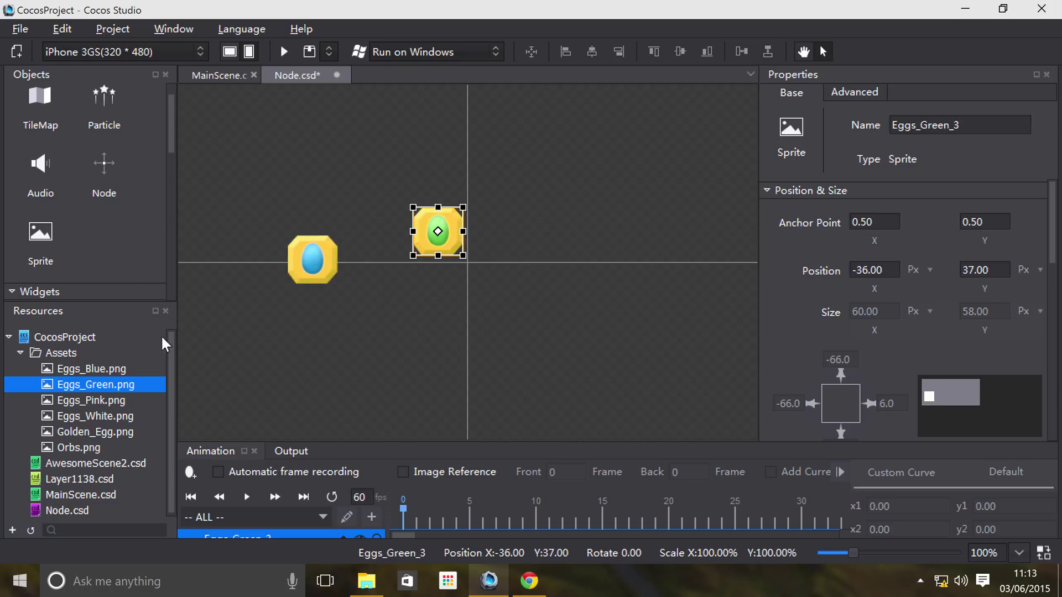
left_click_drag(74, 401, 526, 245)
left_click_drag(110, 417, 609, 250)
Line the four eggs up side by side along the horizontal axis
left_click(301, 250)
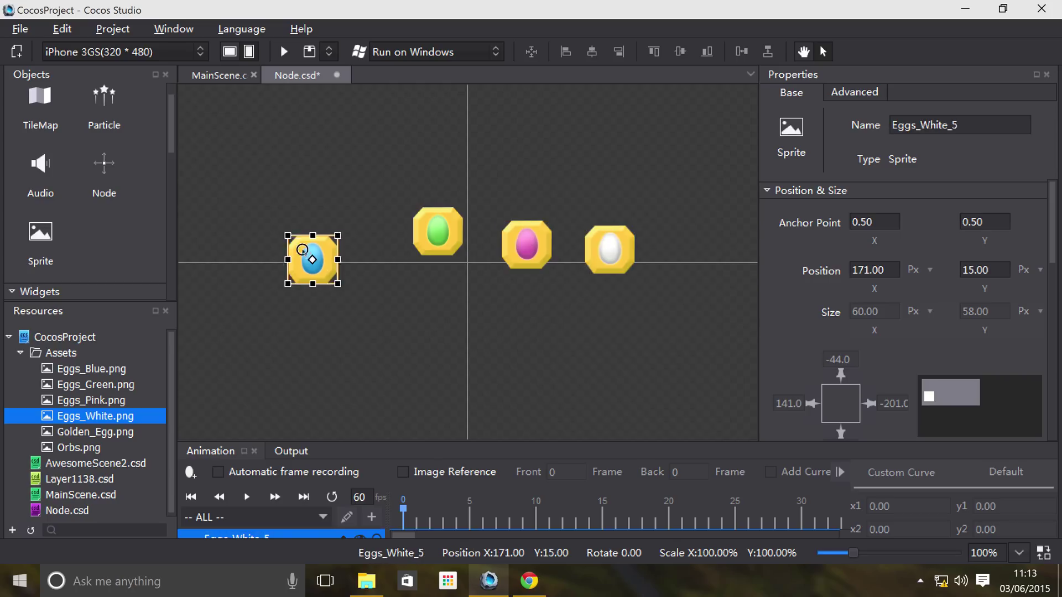
left_click_drag(302, 250, 359, 250)
left_click_drag(438, 248, 440, 279)
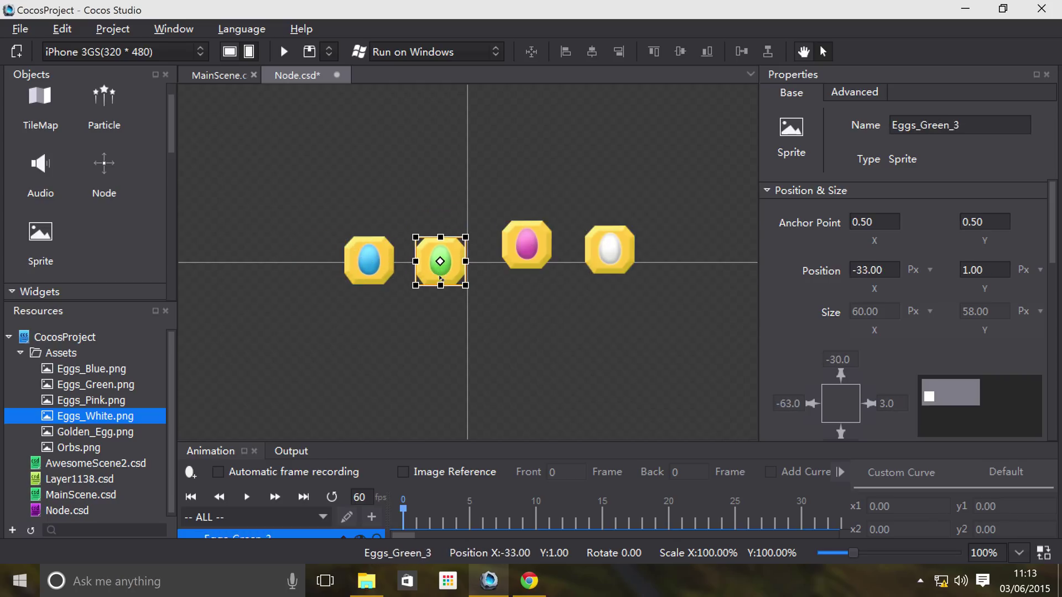
left_click_drag(528, 247, 510, 262)
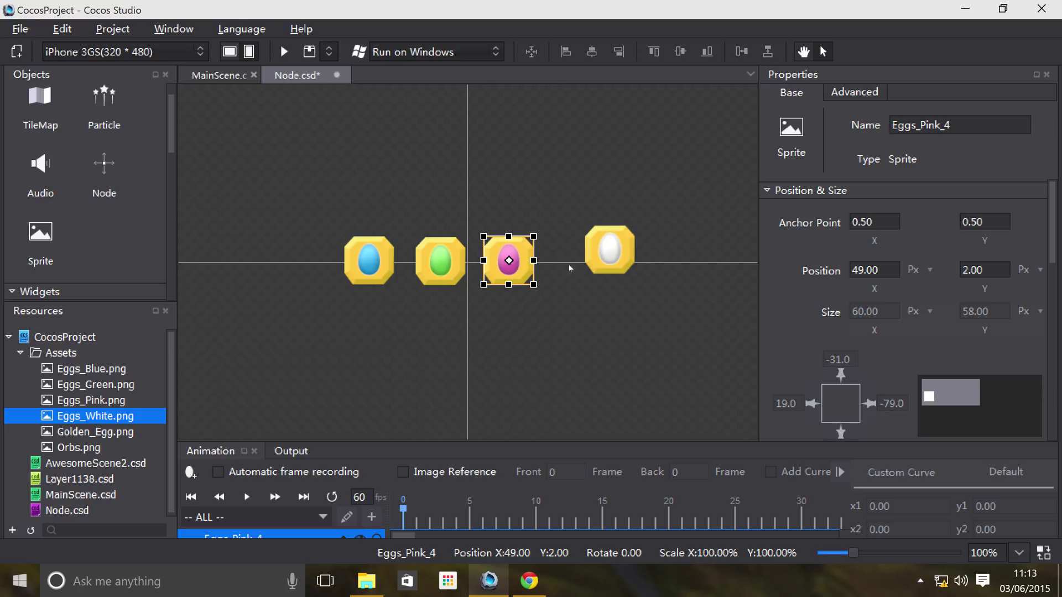
left_click_drag(602, 254, 578, 263)
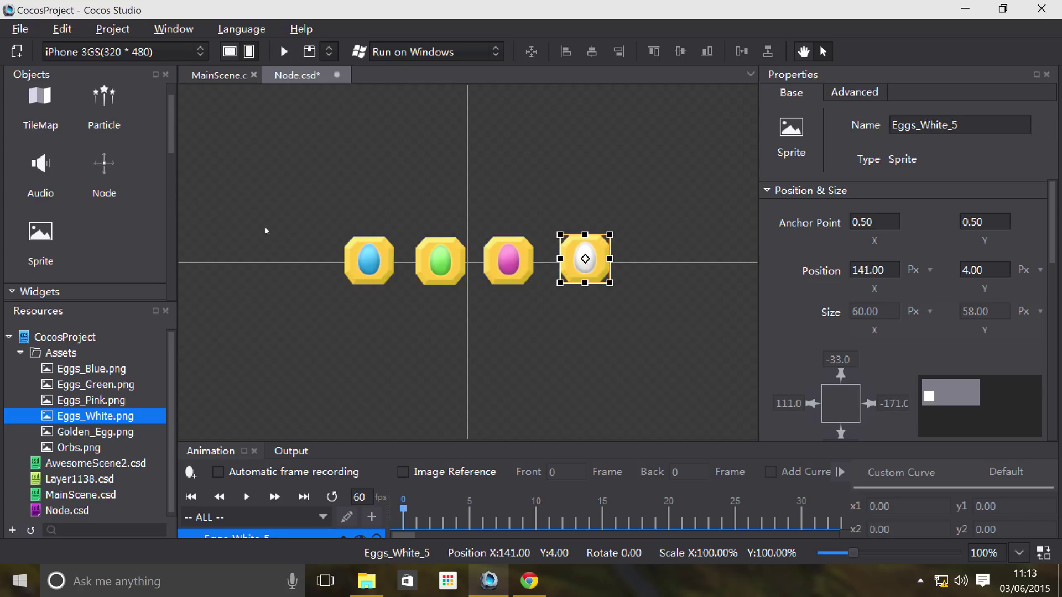
left_click_drag(301, 159, 719, 348)
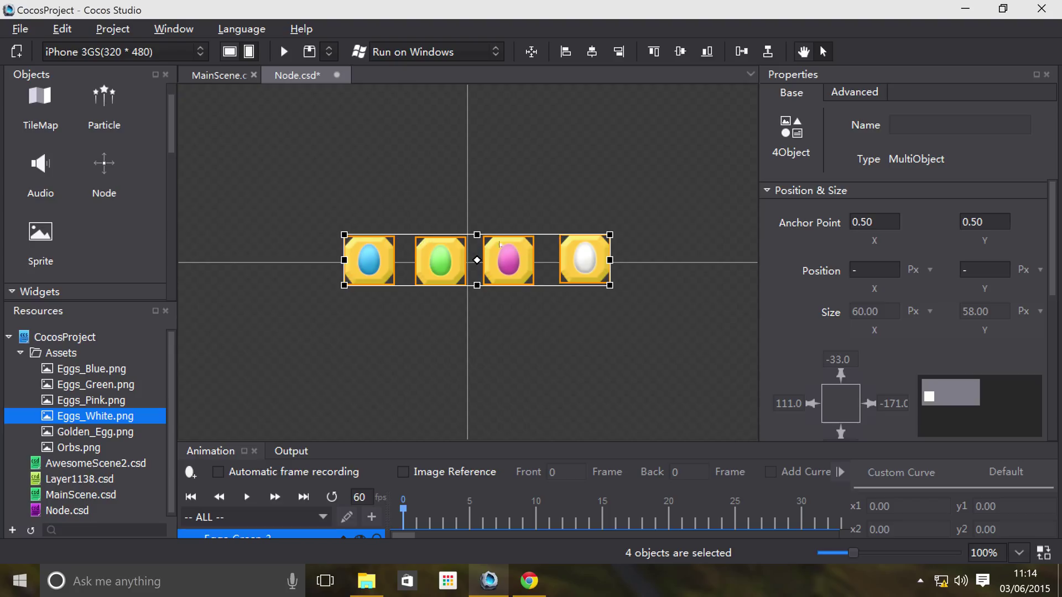
left_click(332, 366)
key("ctrl+z")
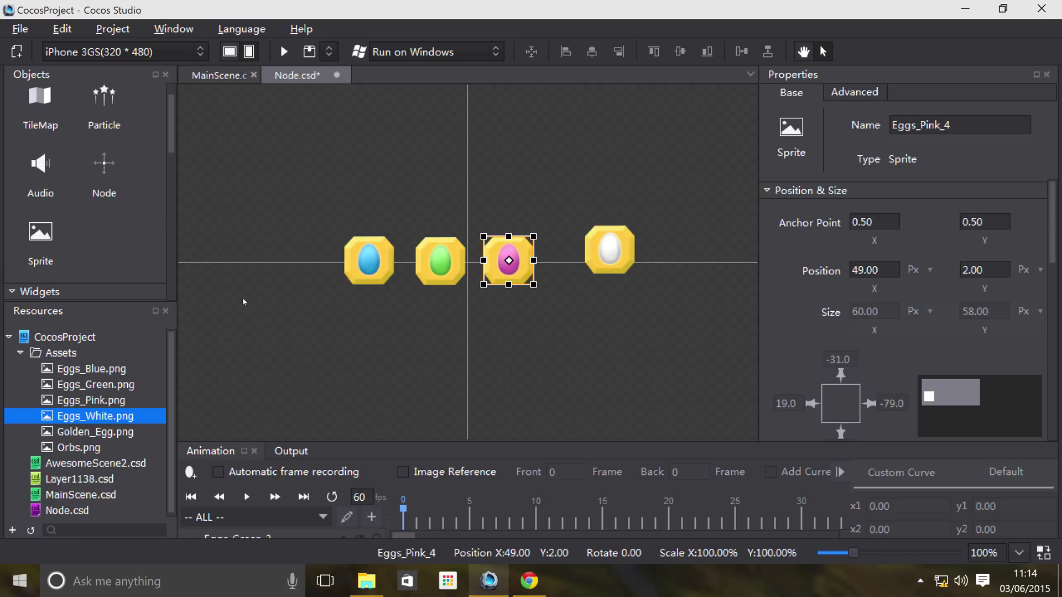
Save Node.csd and open MainScene.csd for editing
scroll(242, 297, "down", 2)
scroll(243, 297, "up", 3)
key("ctrl+s")
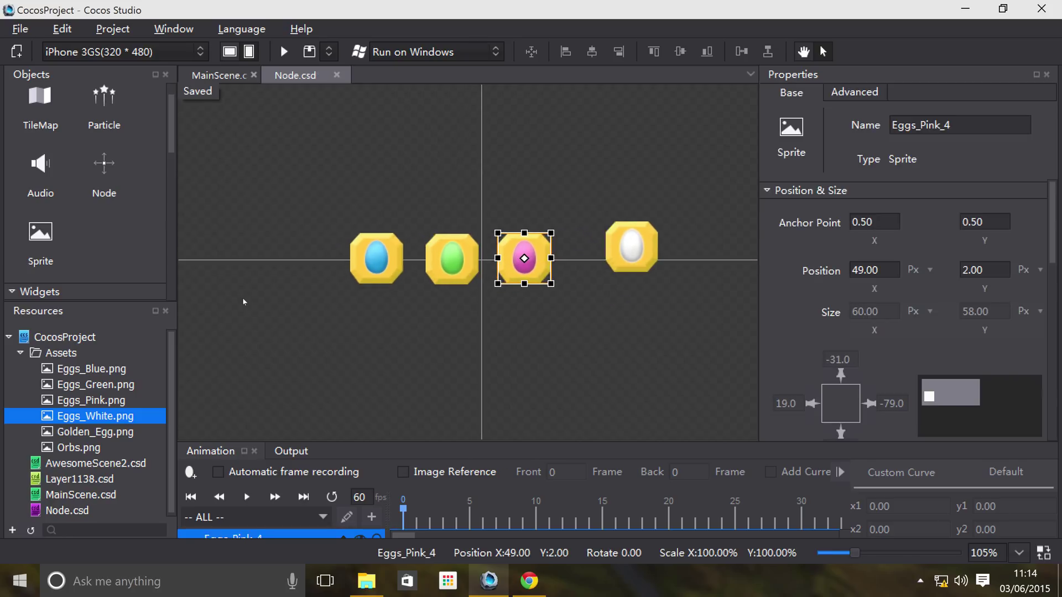
scroll(242, 297, "down", 1)
double_click(81, 494)
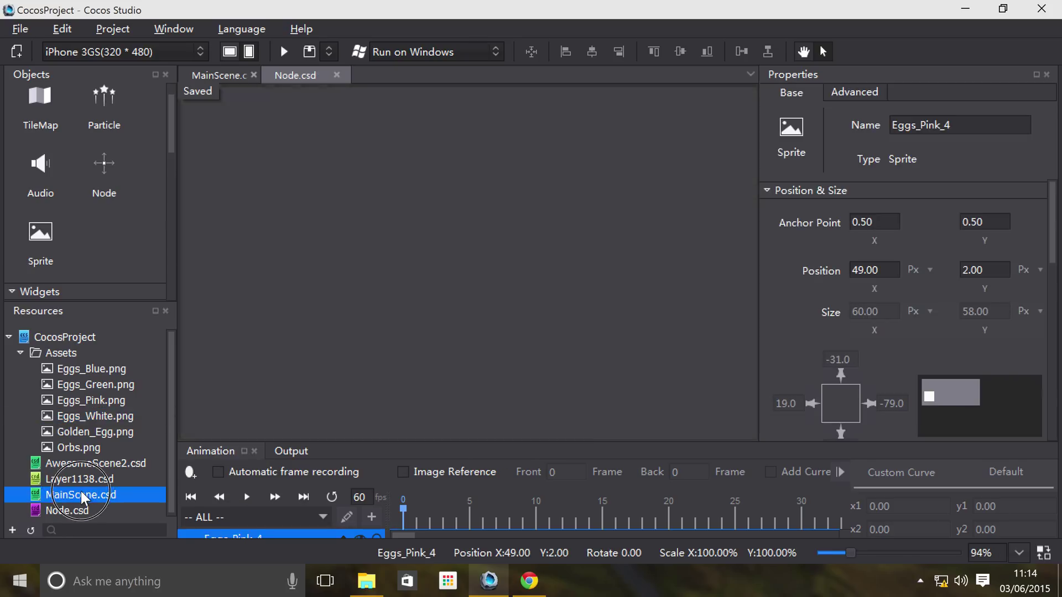
Drop Node.csd into MainScene as ProjectNode_1 at 213.14, 292.08, kept at 100% scale
left_click_drag(59, 510, 442, 165)
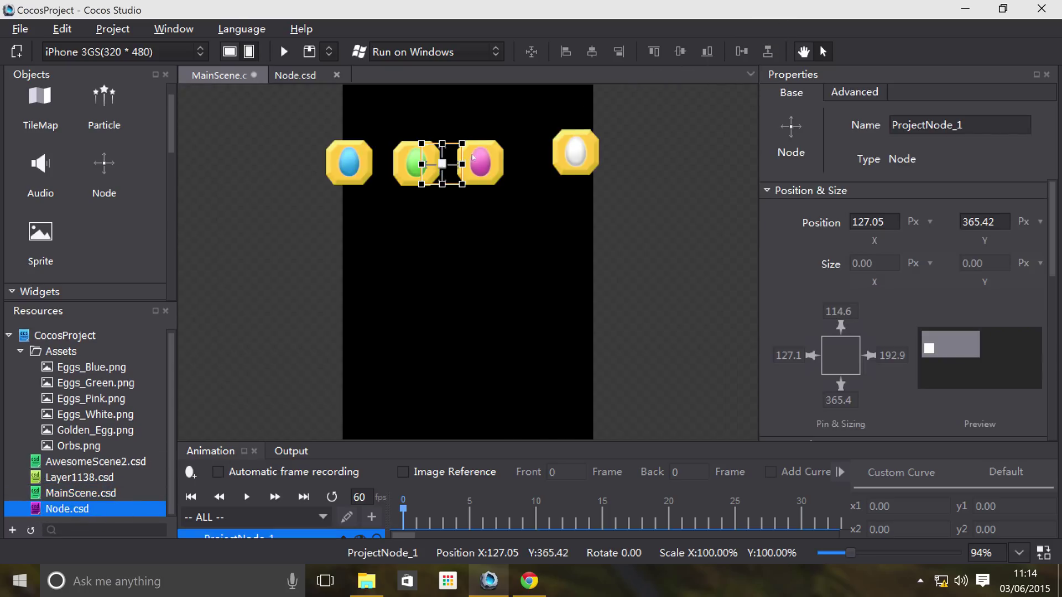
left_click(498, 208)
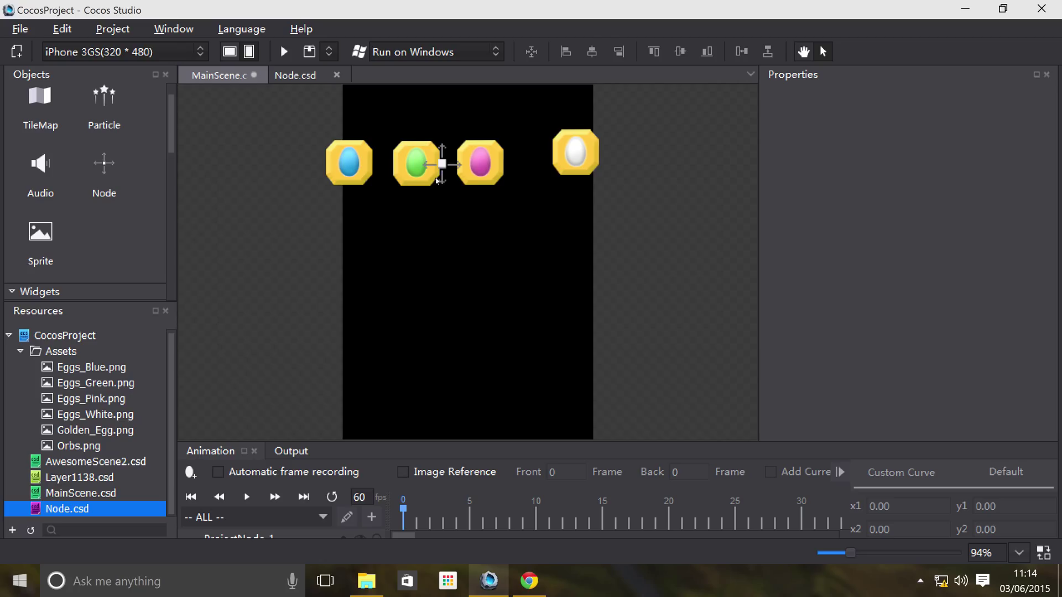
left_click_drag(447, 166, 512, 200)
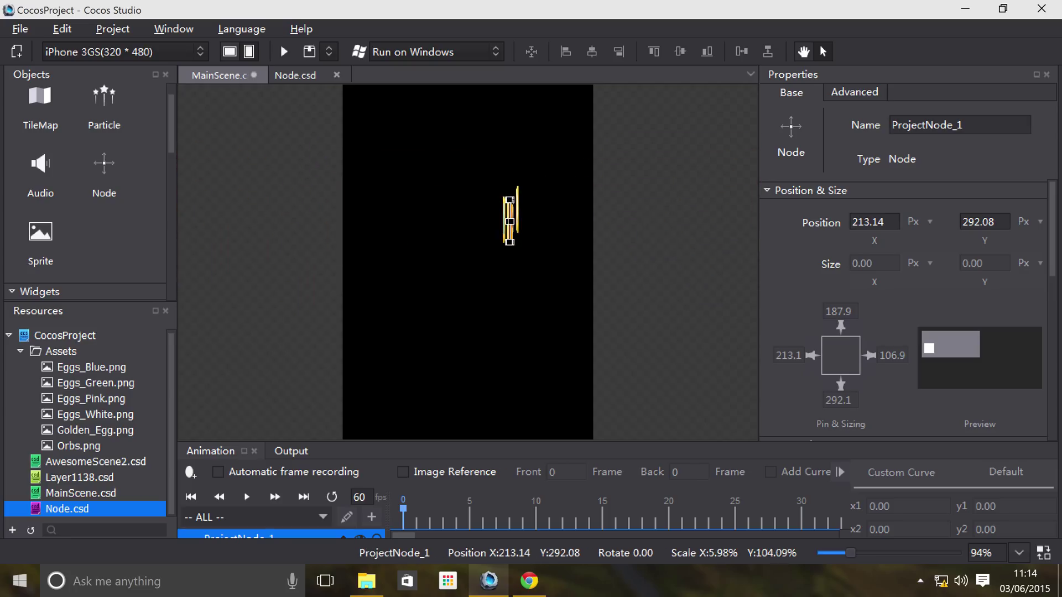
key("ctrl+z")
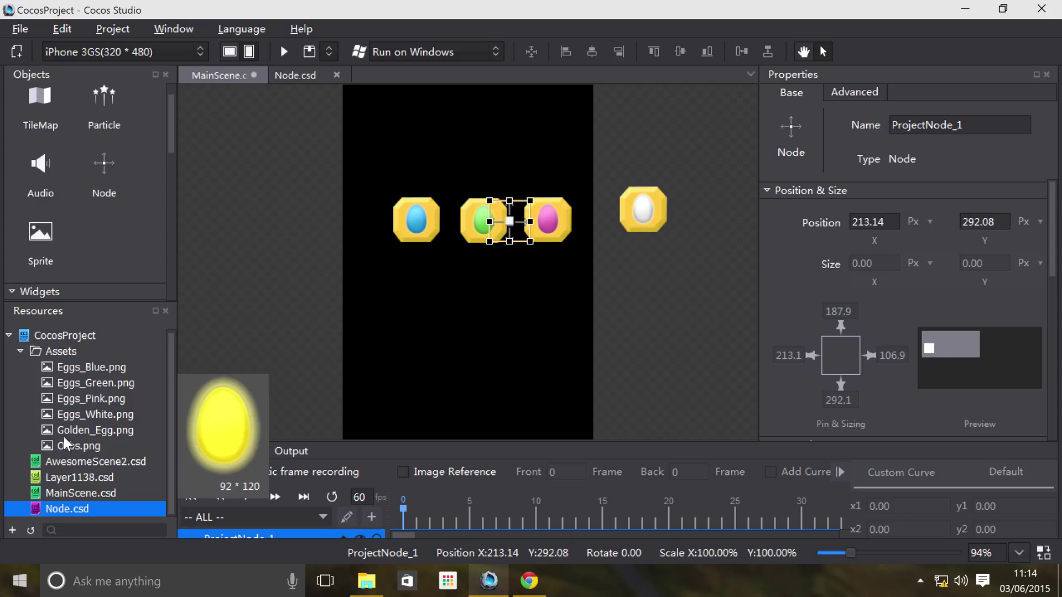
double_click(65, 509)
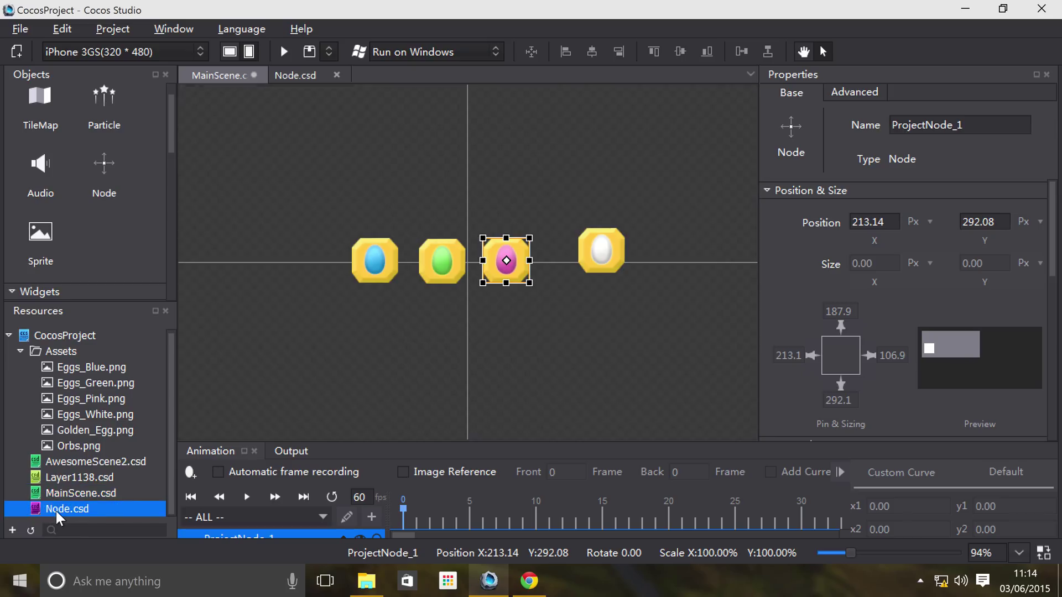
Drag the green egg below the row in Node.csd, save, and check the change in MainScene
left_click(436, 264)
left_click_drag(451, 278, 521, 345)
left_click(309, 52)
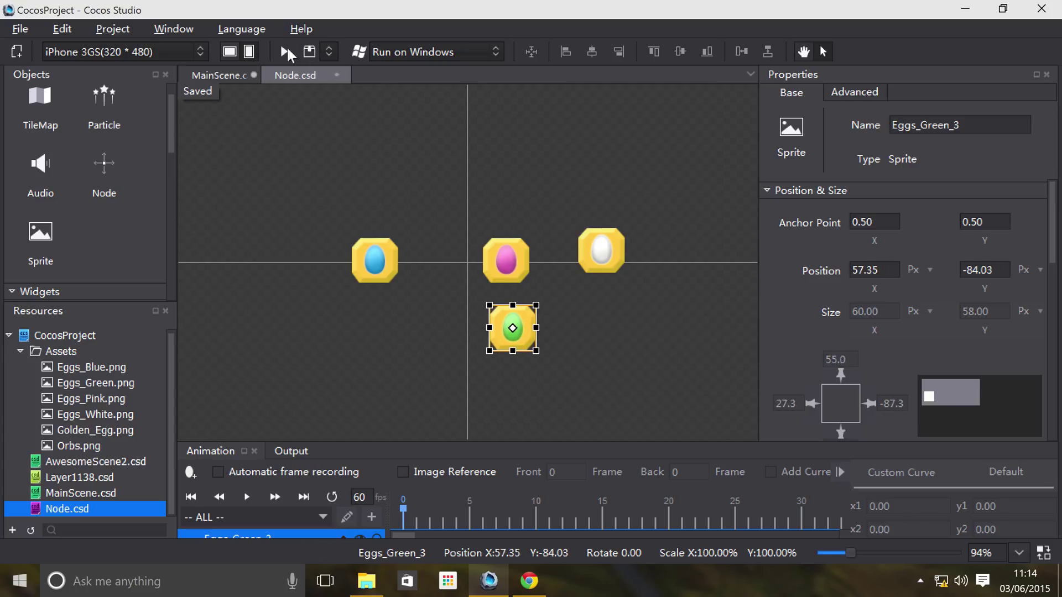
left_click(219, 75)
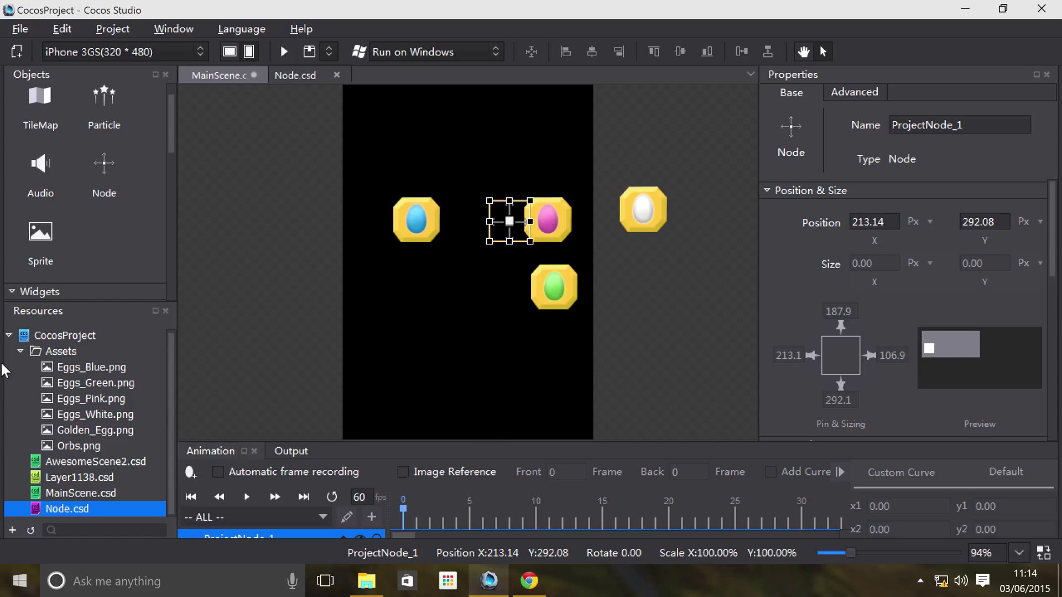
left_click(19, 352)
Create a Node file Node1.csd and place the Node.csd egg group in it at -125.42, 106.29
right_click(50, 340)
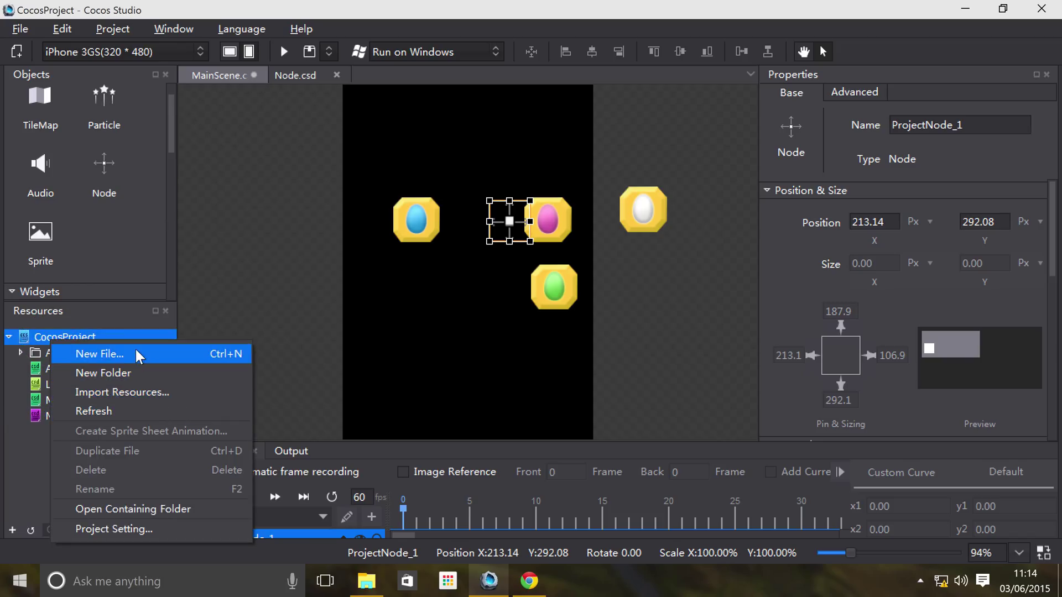
left_click(136, 351)
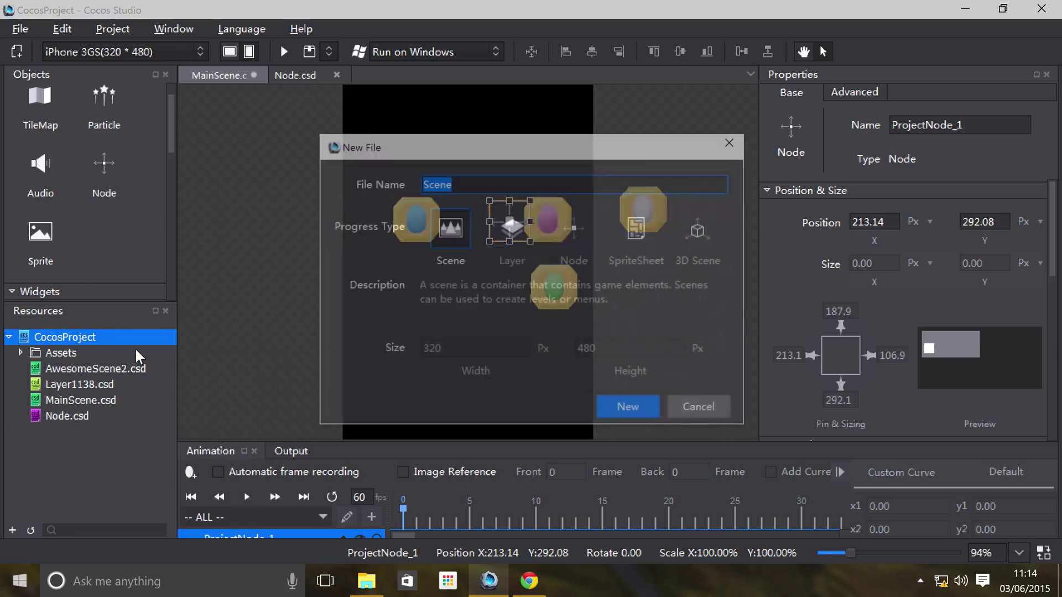
left_click(573, 215)
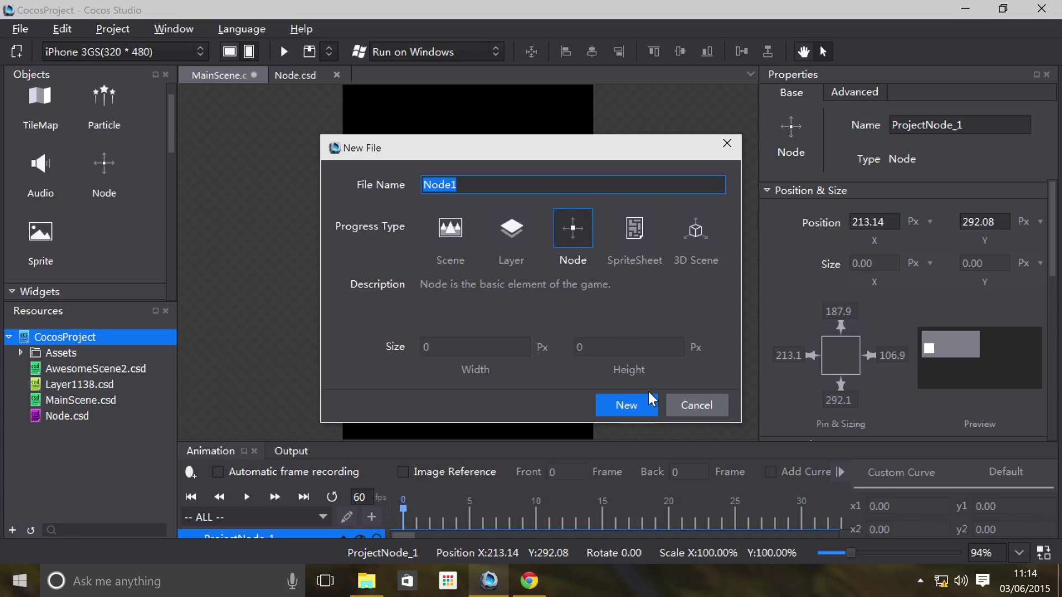
left_click(637, 401)
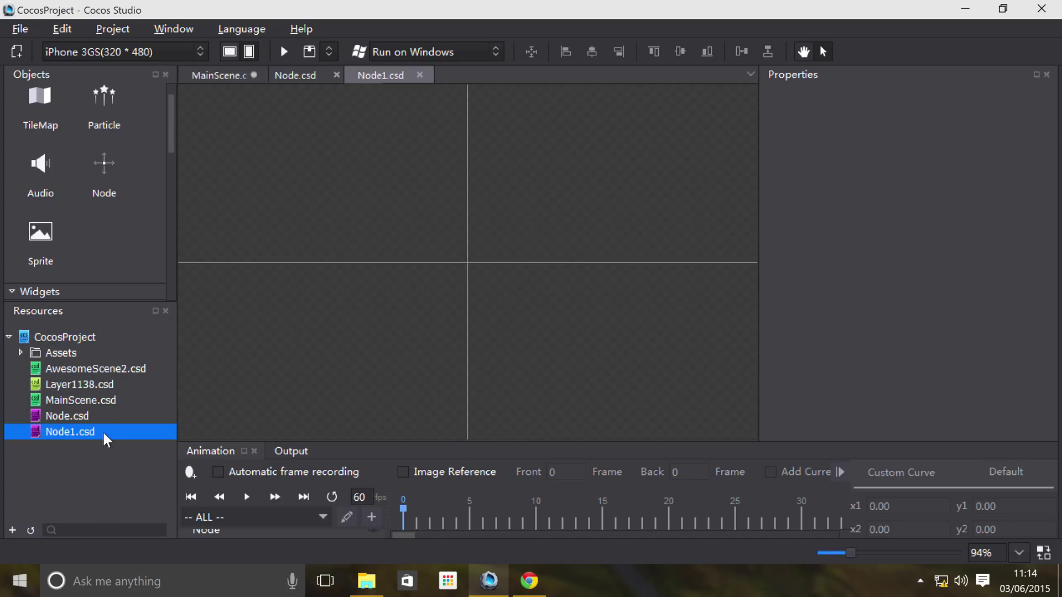
left_click_drag(38, 416, 369, 179)
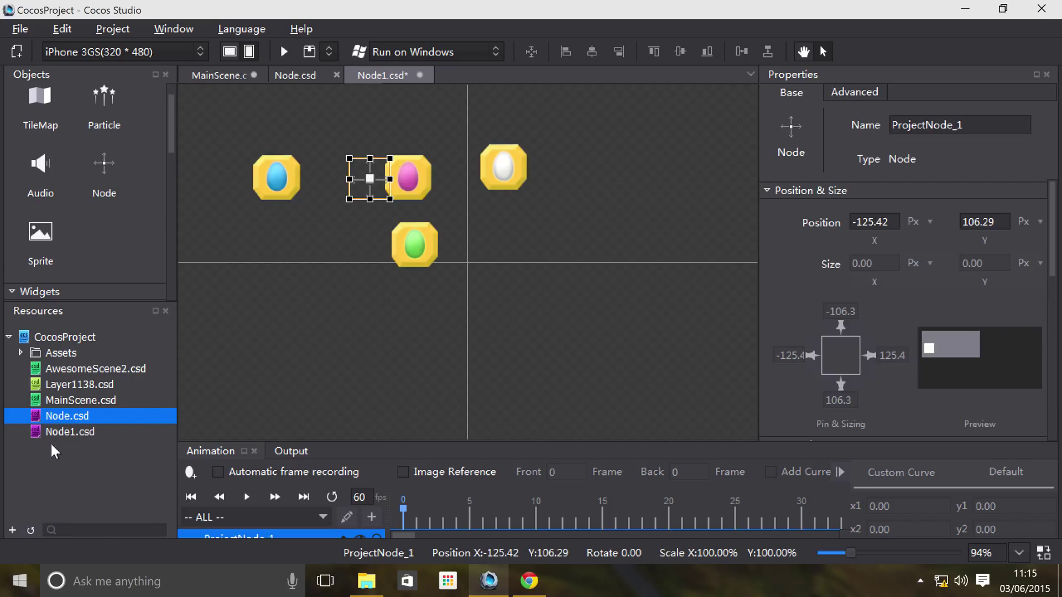
Add a second Node.csd egg group to Node1 as ProjectNode_2 at -9.57, -127.55
left_click_drag(60, 419, 460, 361)
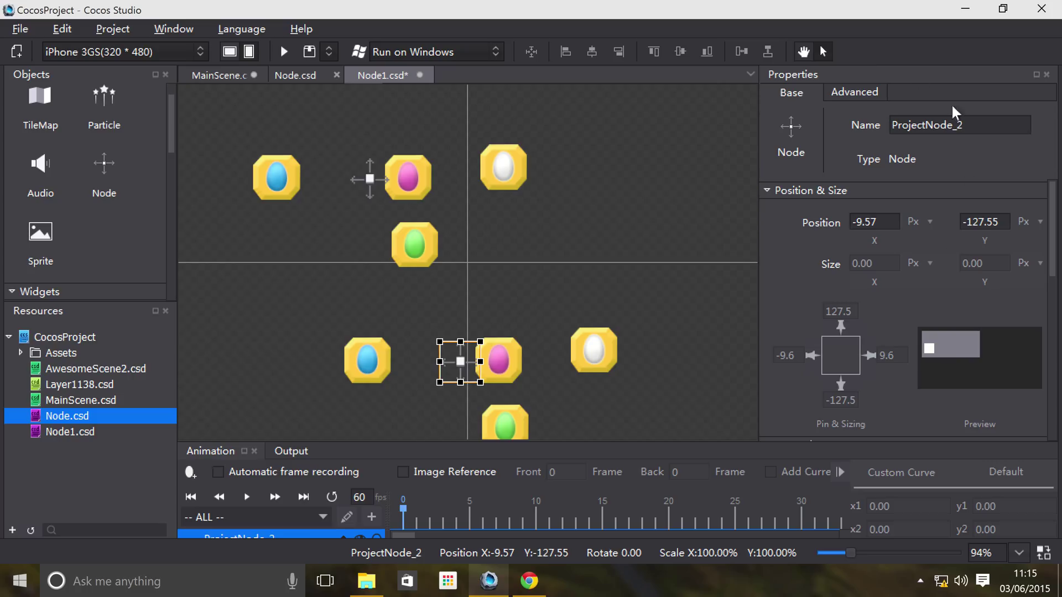
scroll(823, 231, "down", 10)
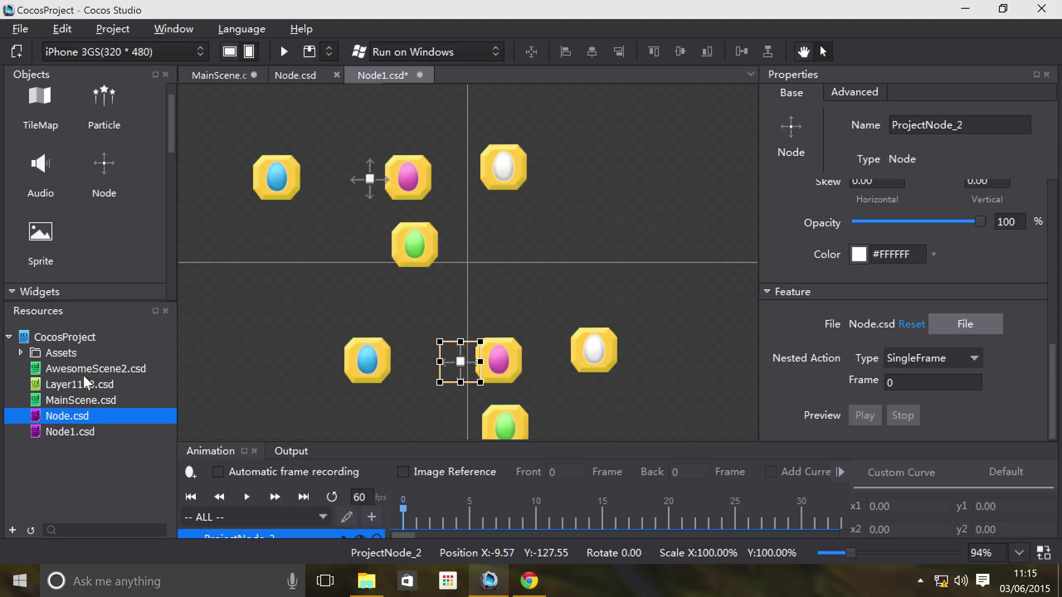
double_click(75, 397)
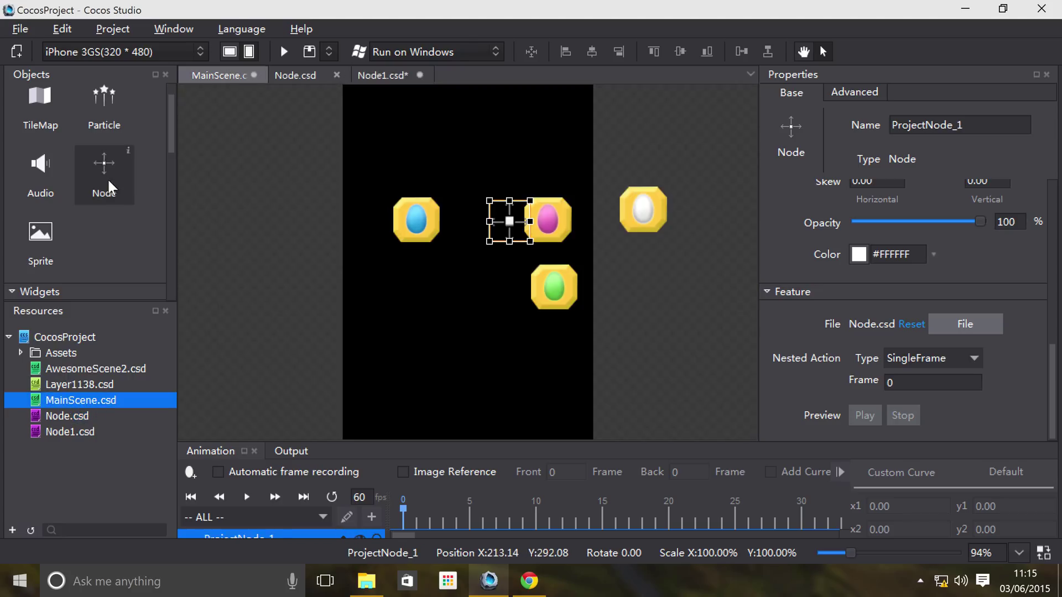
Add an empty Node to MainScene and delete the ProjectNode_1 egg group
left_click_drag(100, 179, 405, 335)
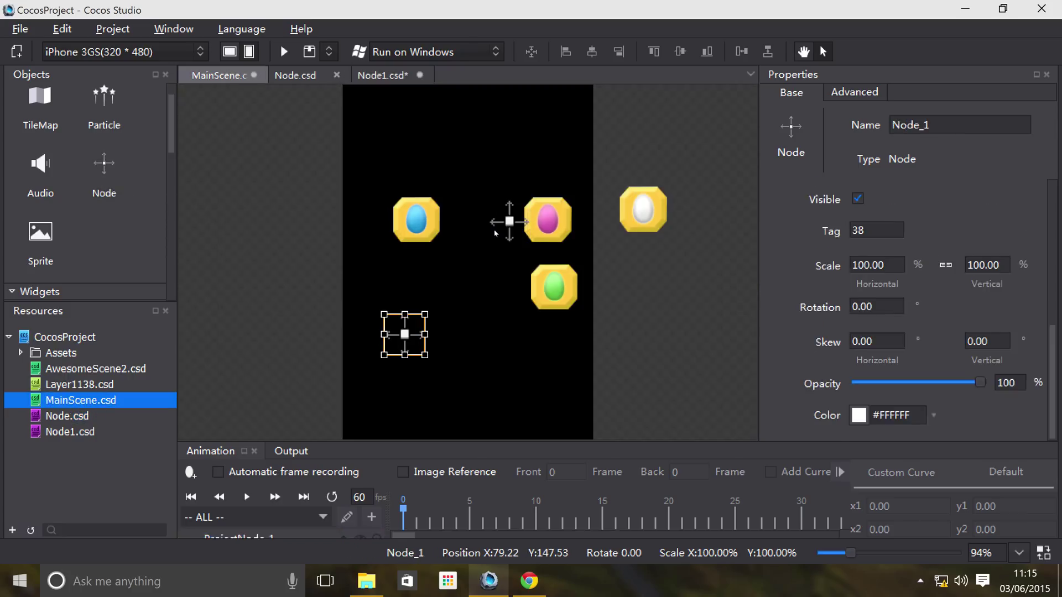
key("Delete")
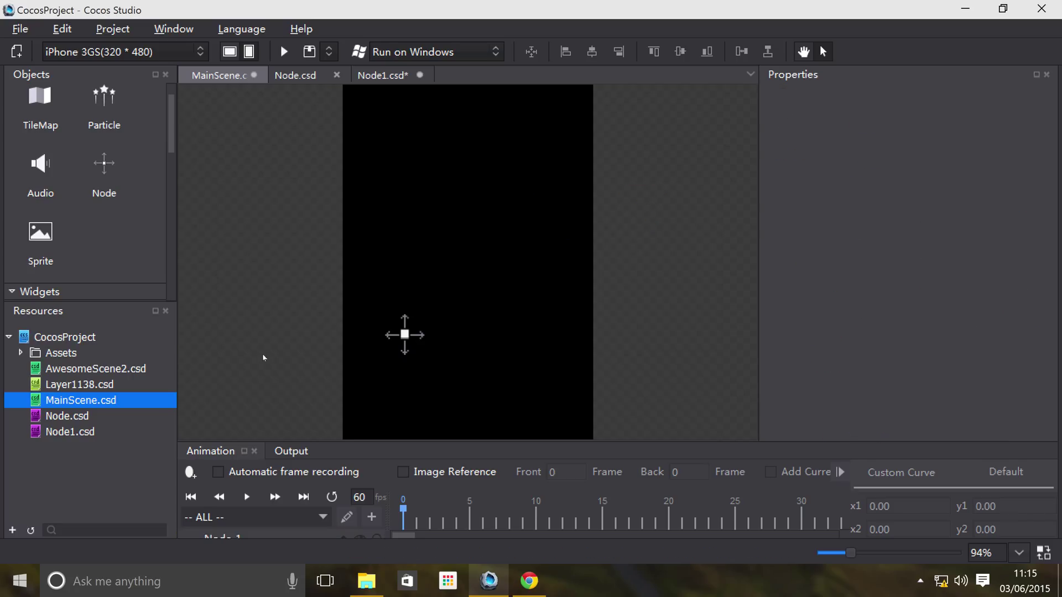
left_click(421, 340)
Reselect the empty Node_1 and delete it, leaving MainScene with no nodes
scroll(739, 256, "down", 3)
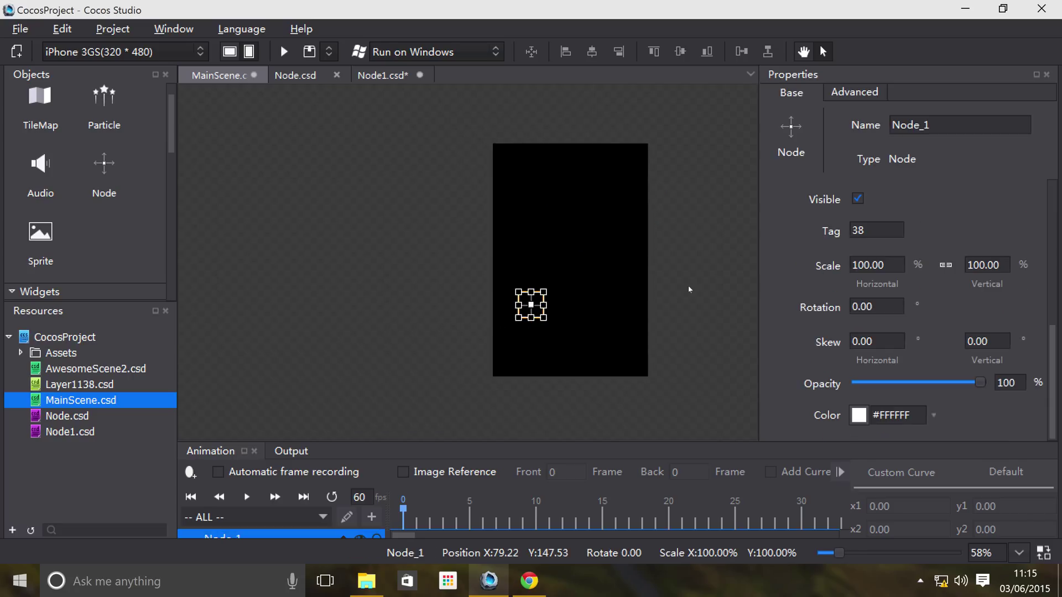
scroll(572, 294, "up", 3)
scroll(573, 299, "up", 1)
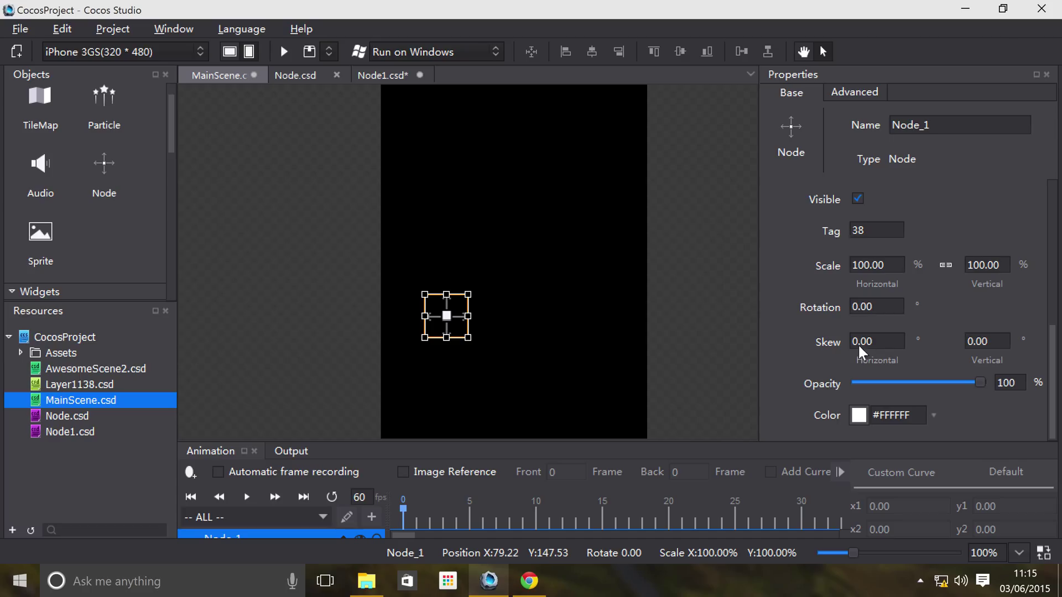
scroll(808, 268, "up", 3)
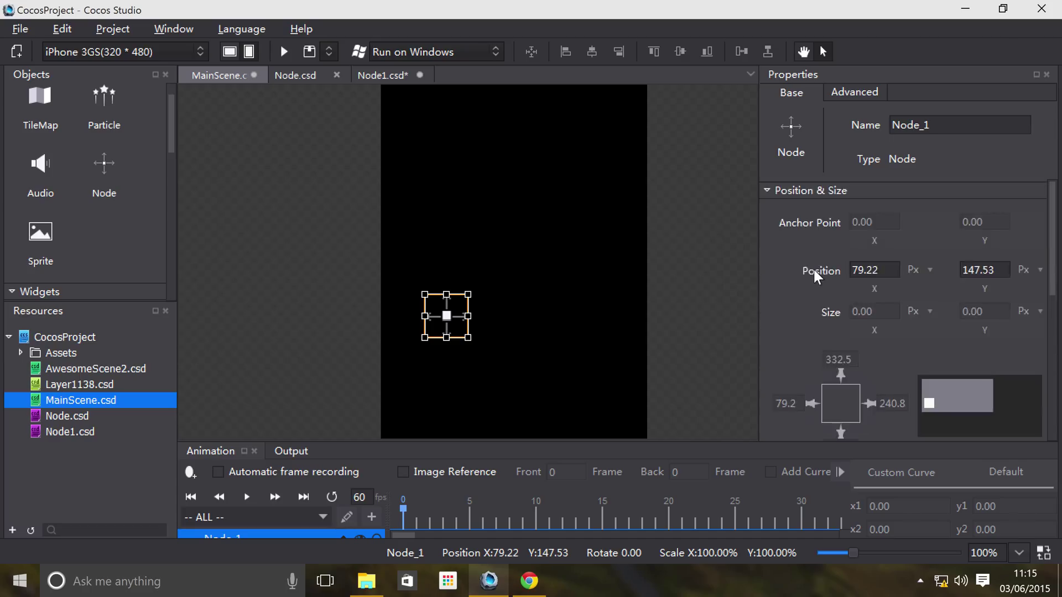
scroll(814, 270, "down", 5)
scroll(814, 271, "up", 5)
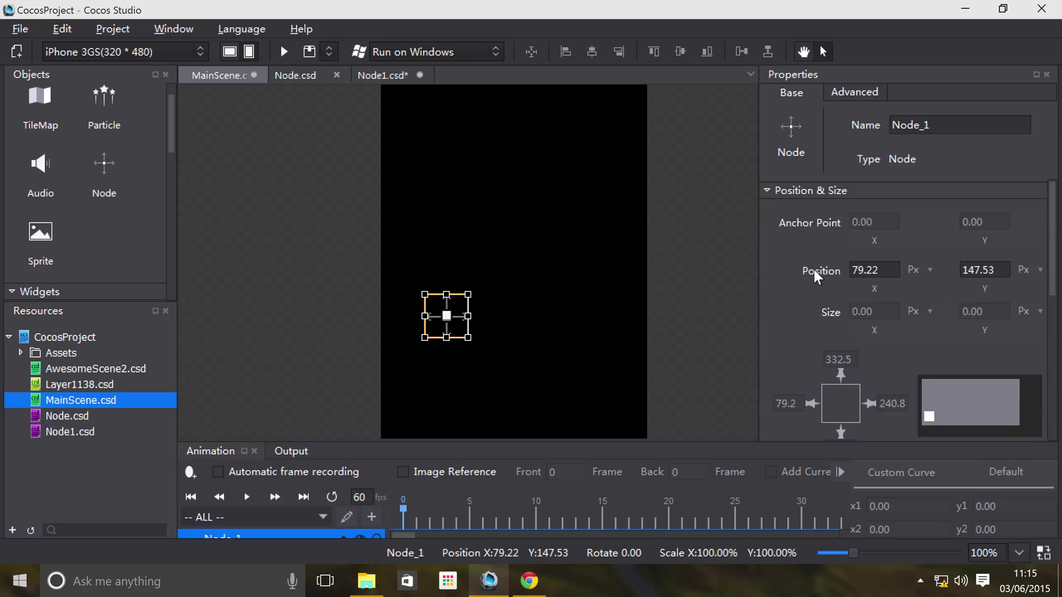
left_click_drag(517, 360, 387, 242)
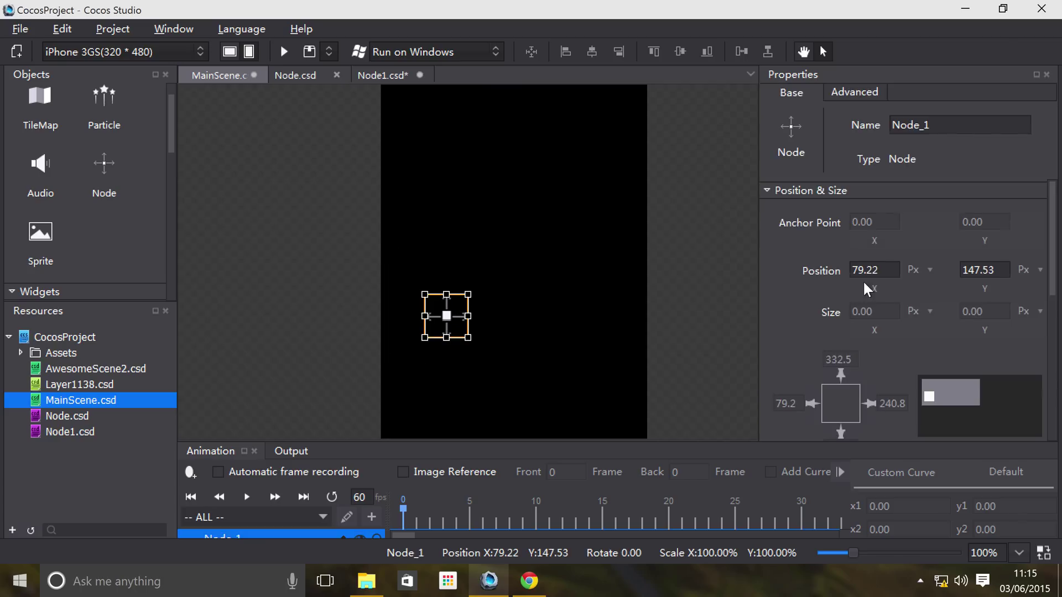
scroll(883, 283, "down", 5)
scroll(884, 284, "up", 5)
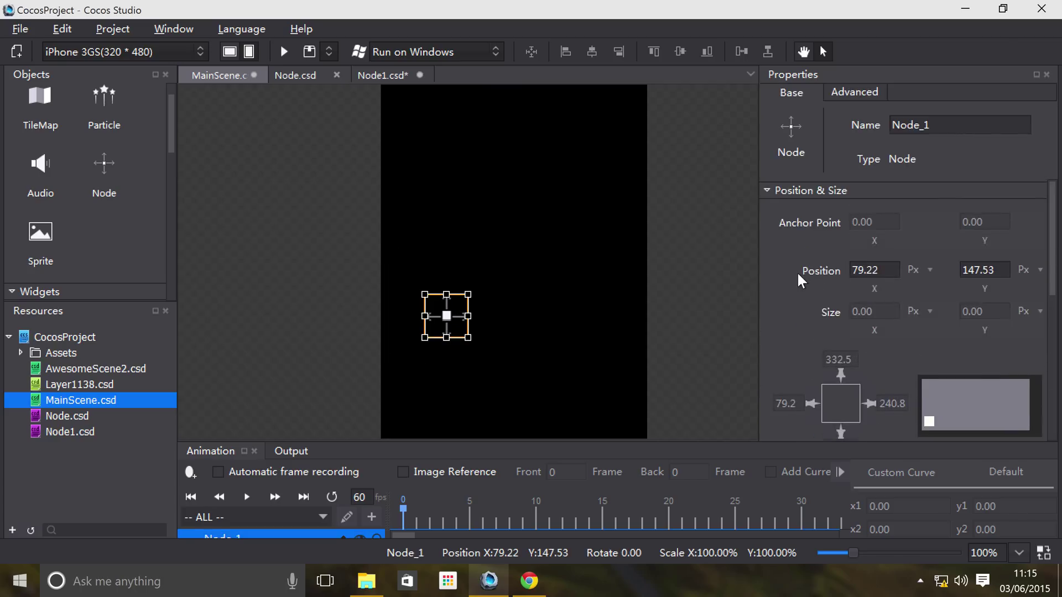
key("Delete")
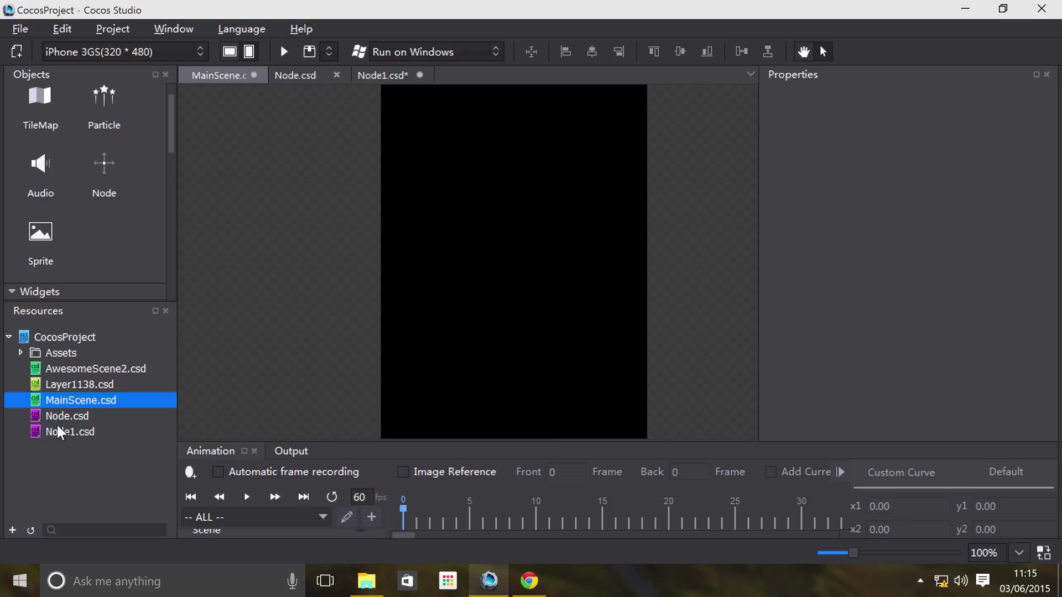
Place Node1.csd in MainScene, then move Node1's second egg group up and right
left_click_drag(53, 430, 438, 228)
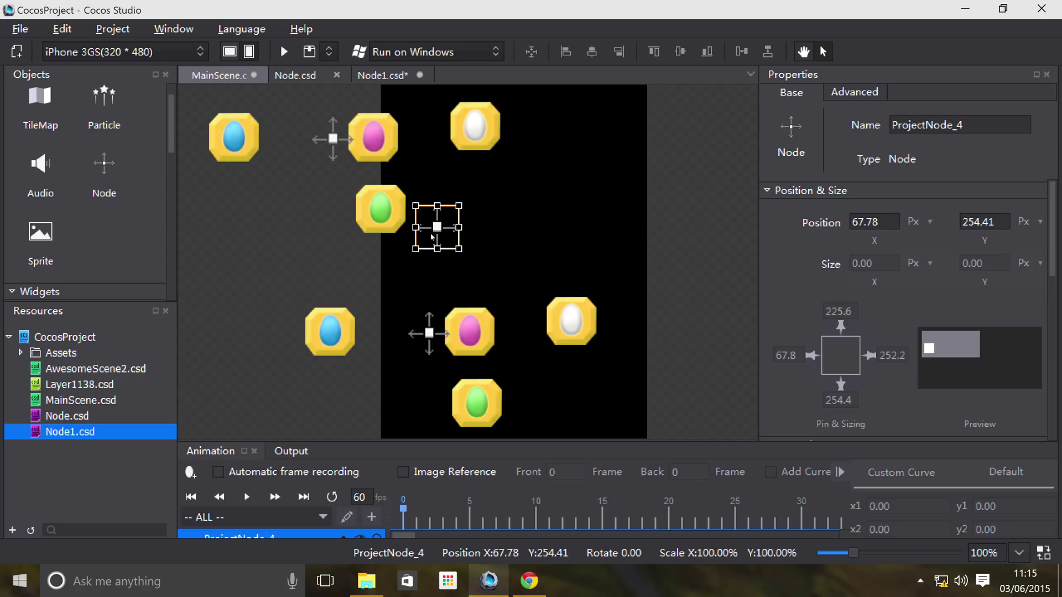
left_click_drag(438, 233, 508, 231)
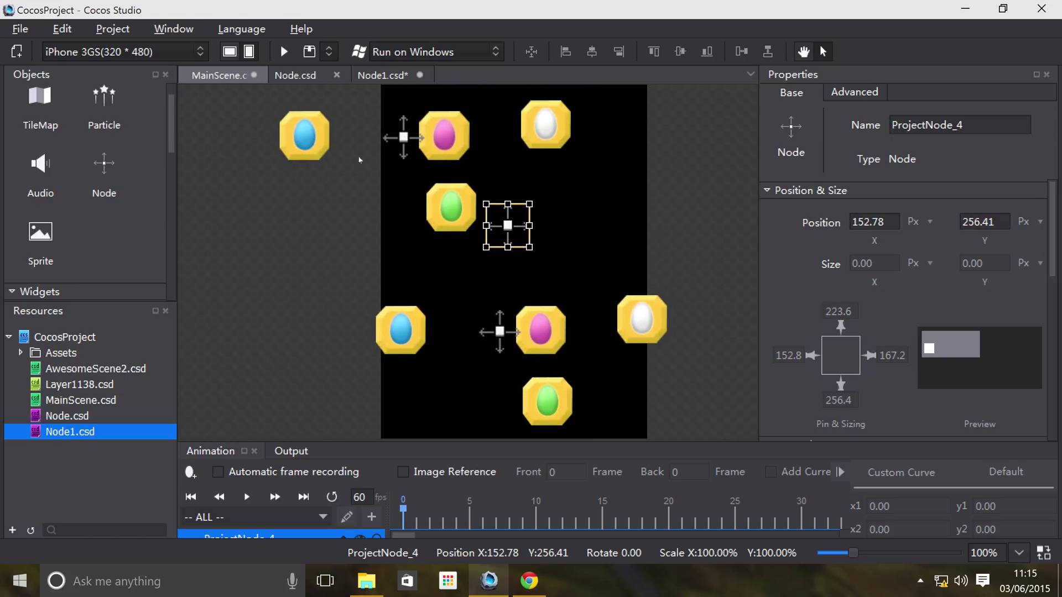
left_click(402, 74)
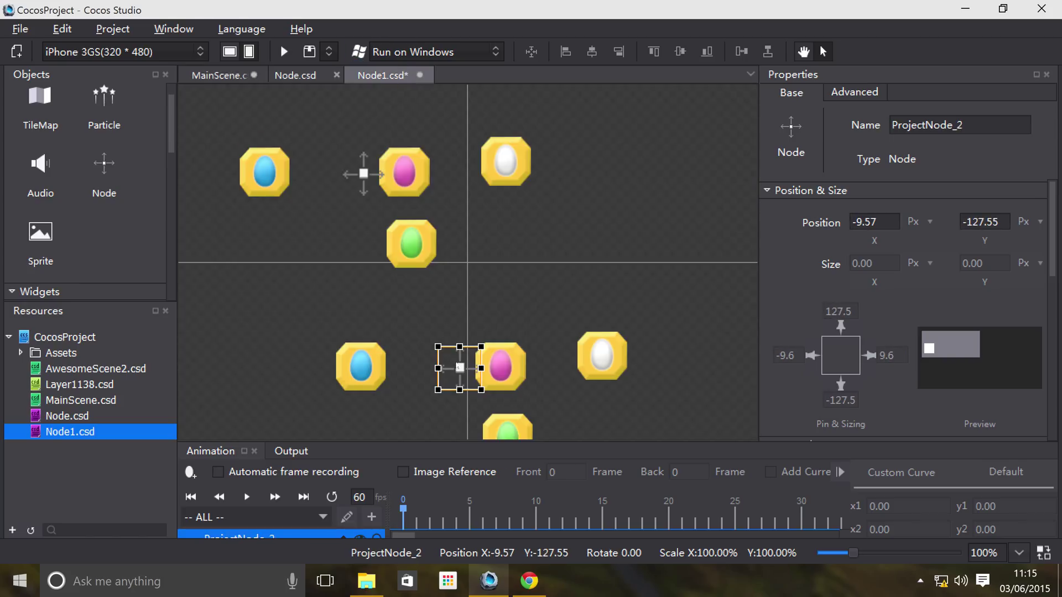
left_click_drag(459, 367, 534, 242)
Save Node1 with ProjectNode_2 at 78.43, 24.45 so MainScene reflects the change
left_click(225, 75)
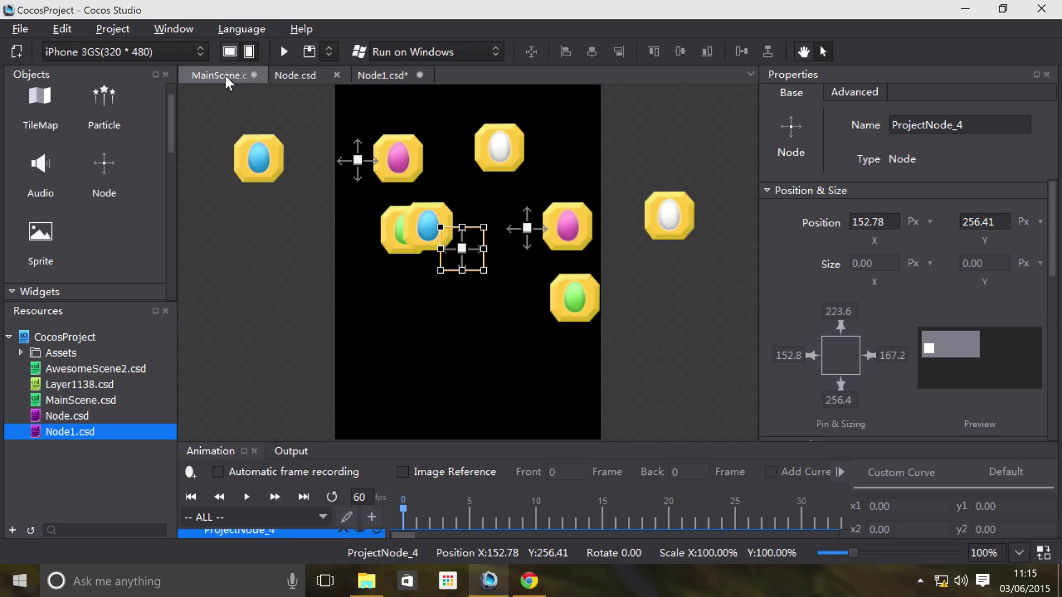
left_click(387, 74)
key("ctrl+s")
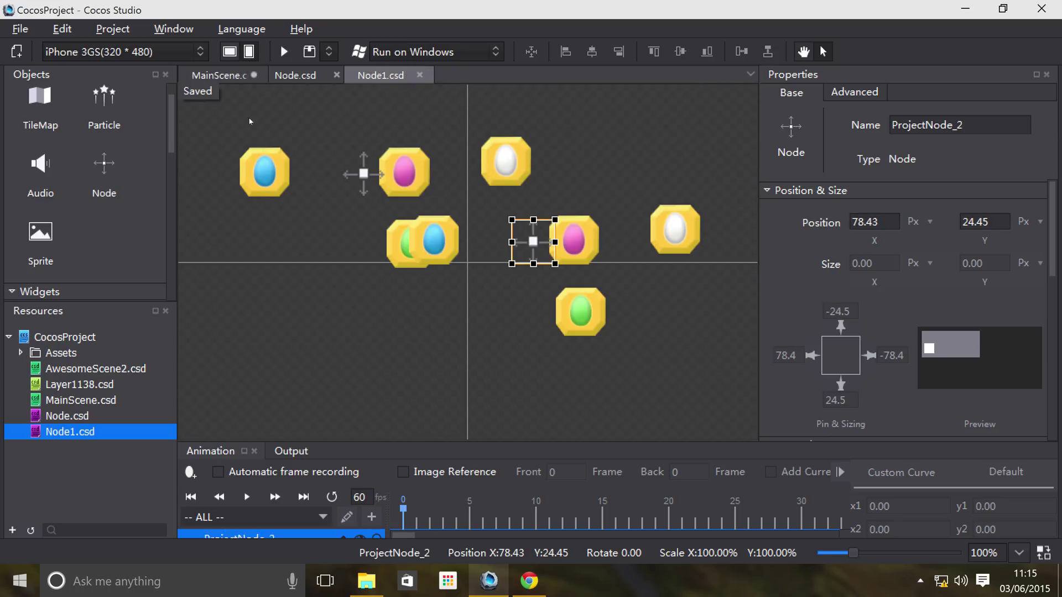
left_click(237, 74)
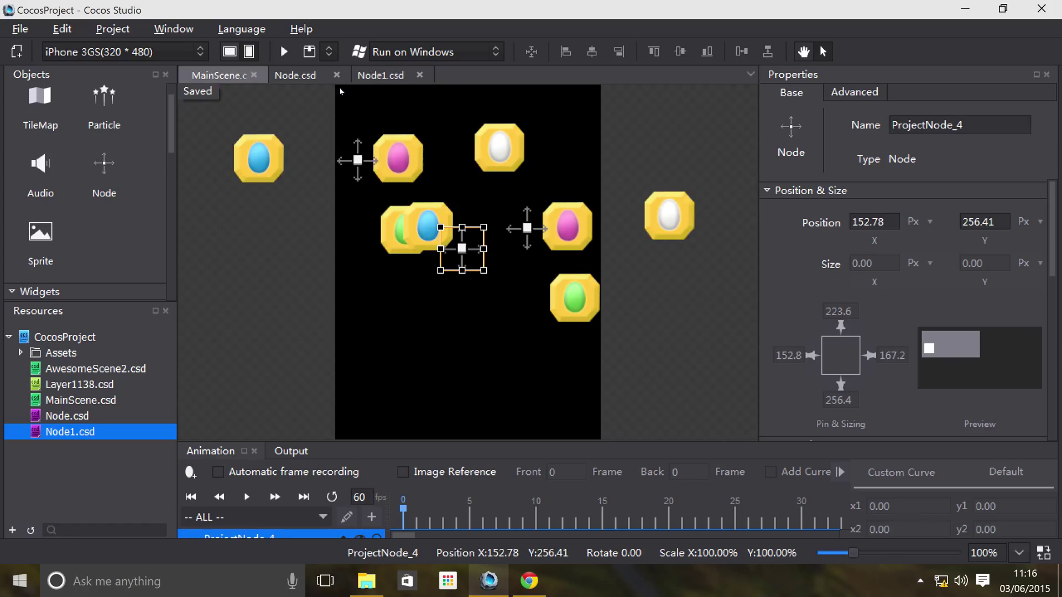
left_click(310, 75)
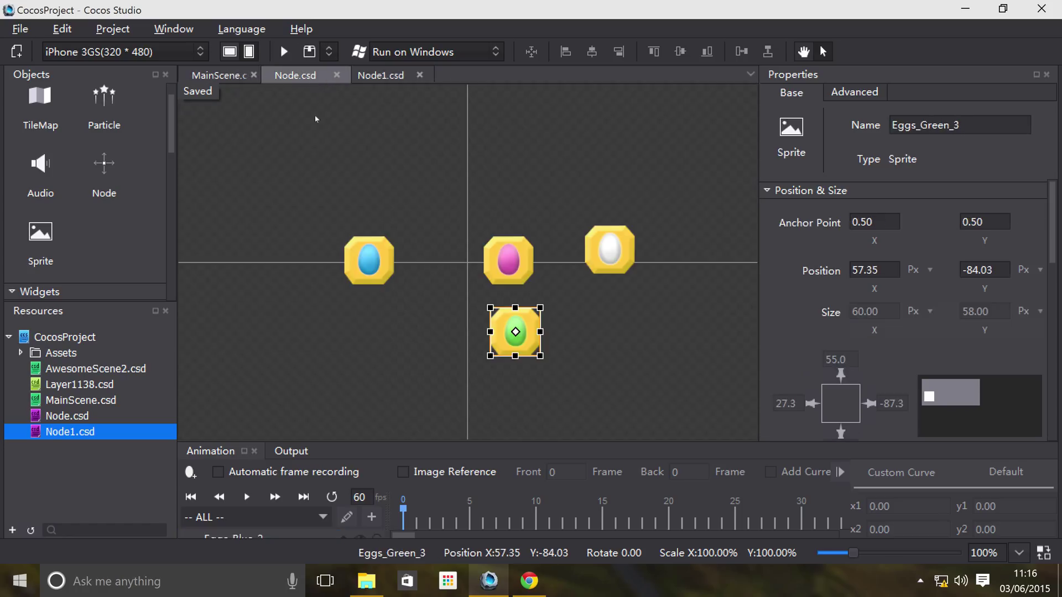
left_click(366, 75)
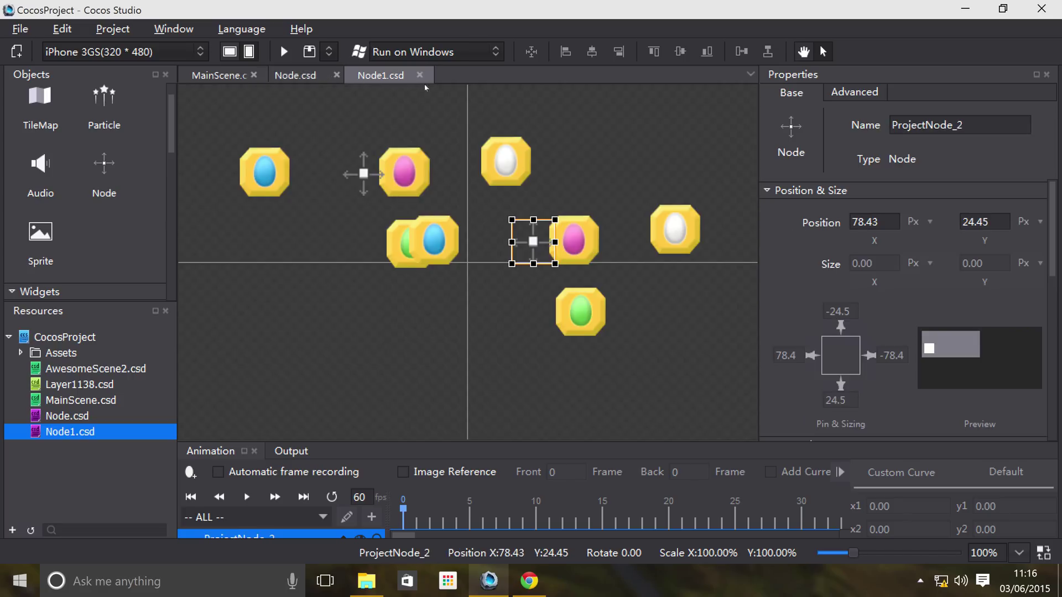
left_click(224, 74)
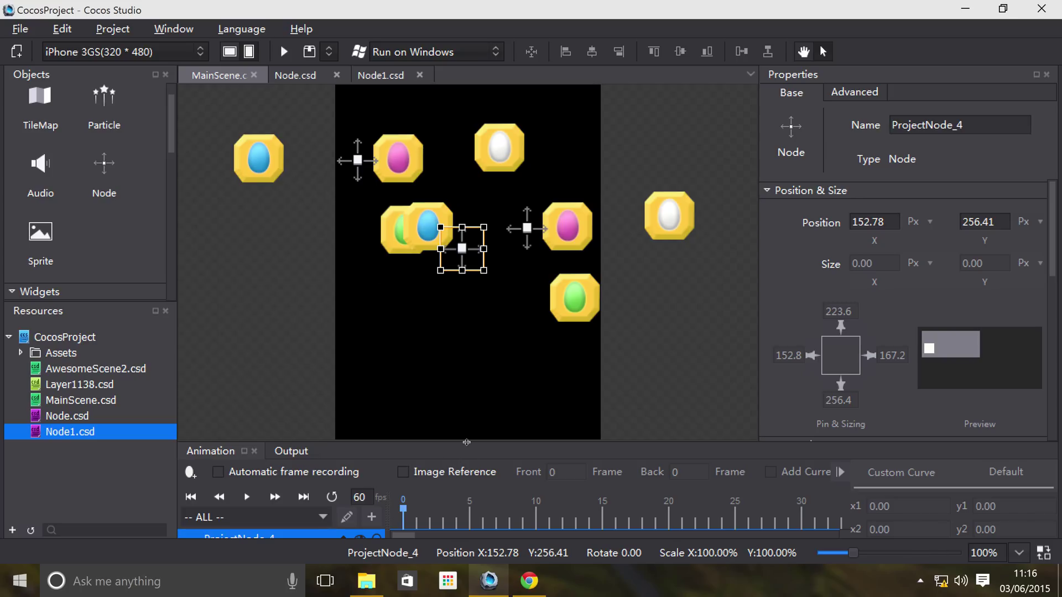
left_click_drag(467, 443, 481, 314)
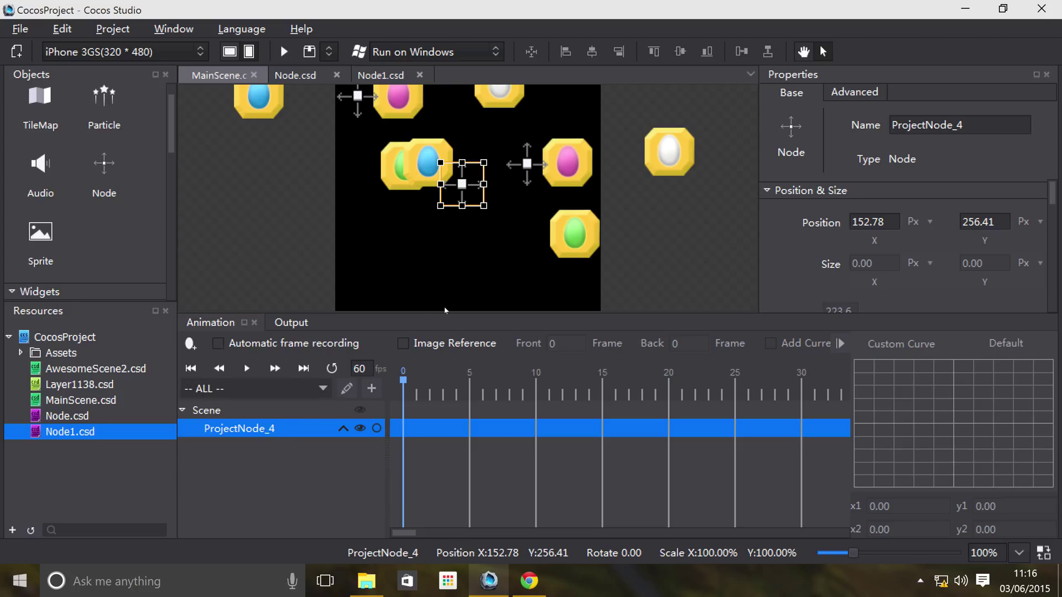
left_click_drag(445, 311, 455, 477)
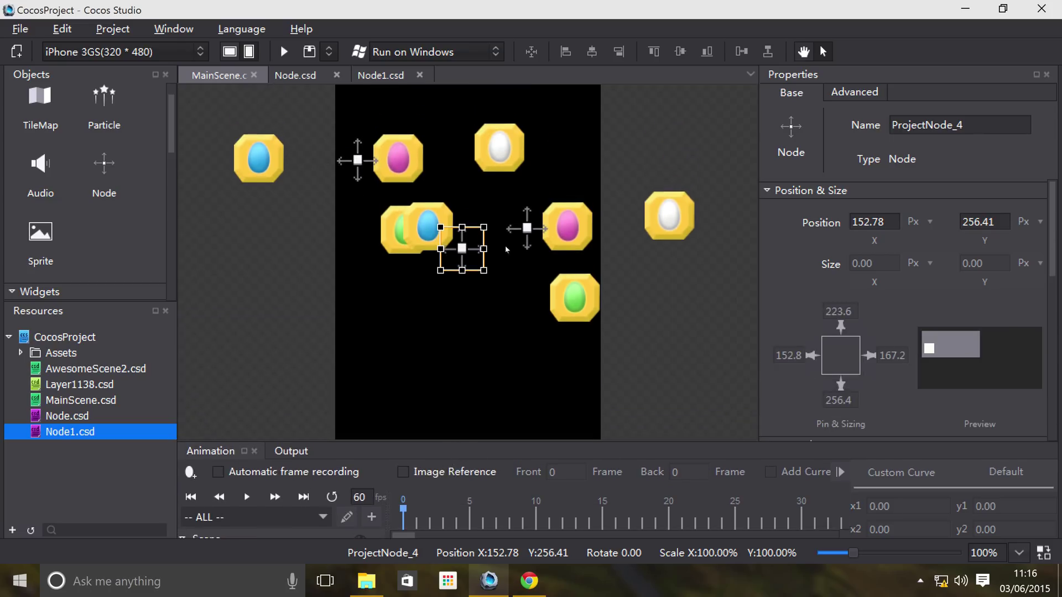
Drag ProjectNode_4 with all its eggs to about 165.78, 228.41 in MainScene
left_click(410, 293)
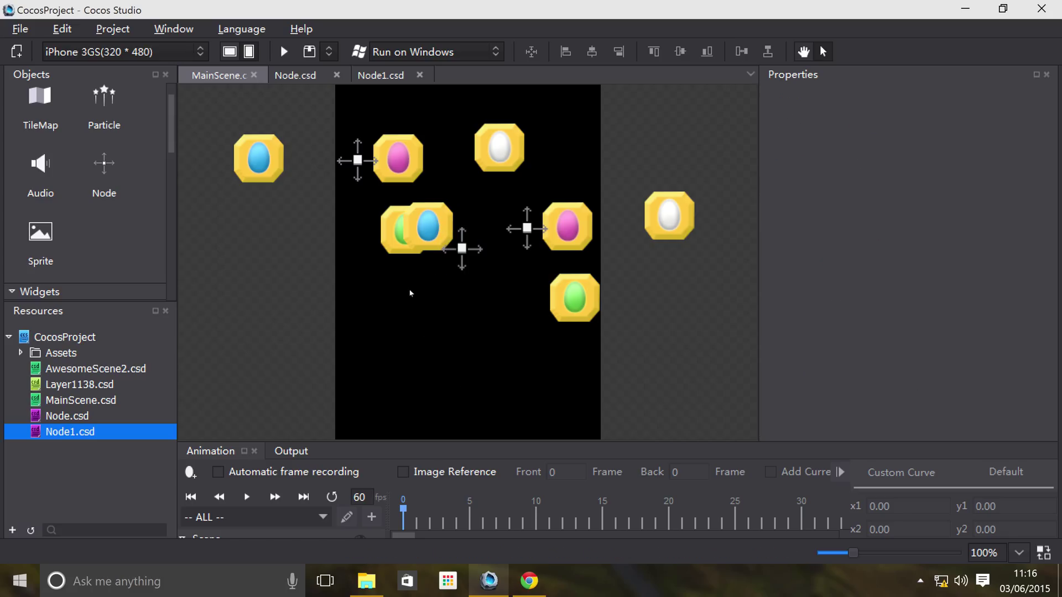
left_click_drag(467, 250, 476, 269)
left_click(511, 256)
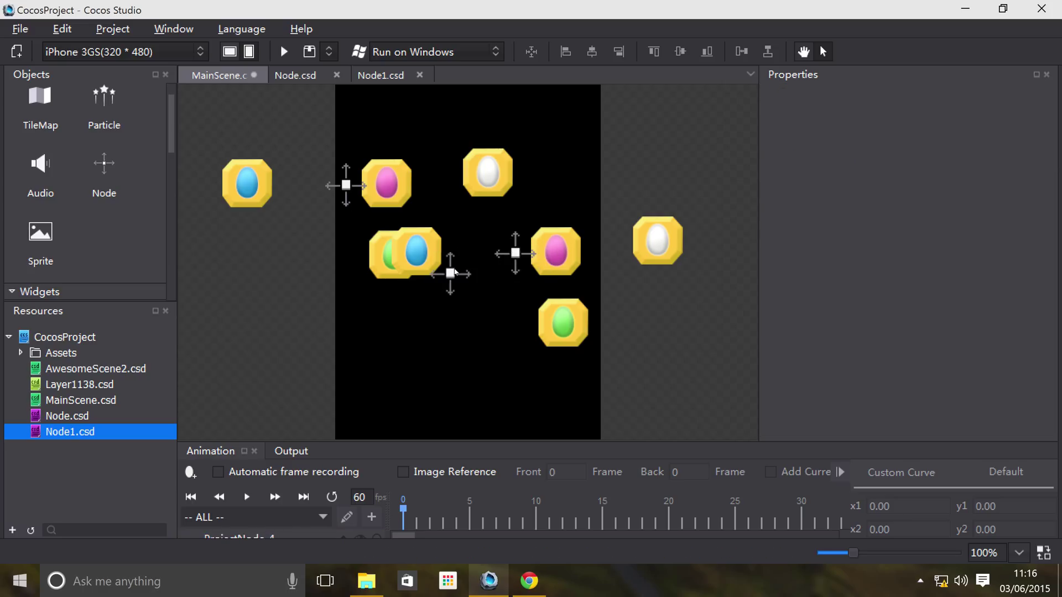
mouse_move(450, 273)
left_mouse_down()
mouse_move(486, 269)
mouse_move(471, 272)
left_mouse_up()
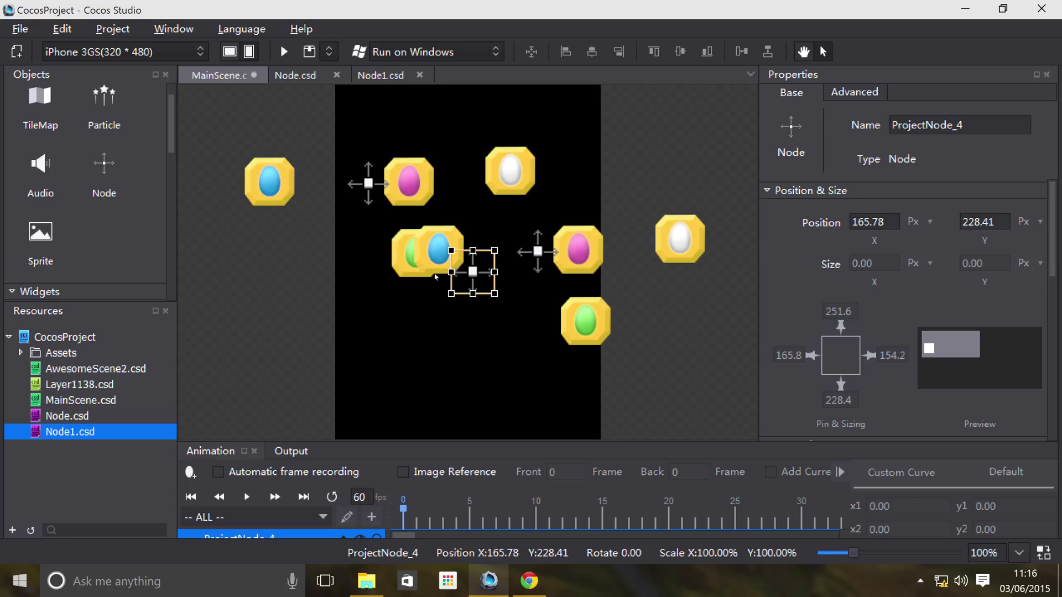